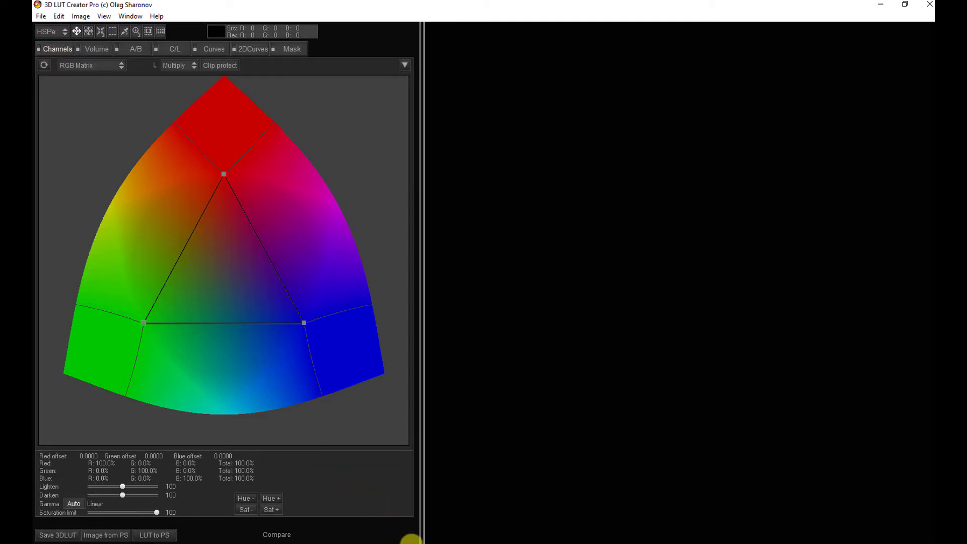
Switch to Photoshop and add a Channel Mixer adjustment layer above the Background layer of the dune photo.
mouse_move(416, 541)
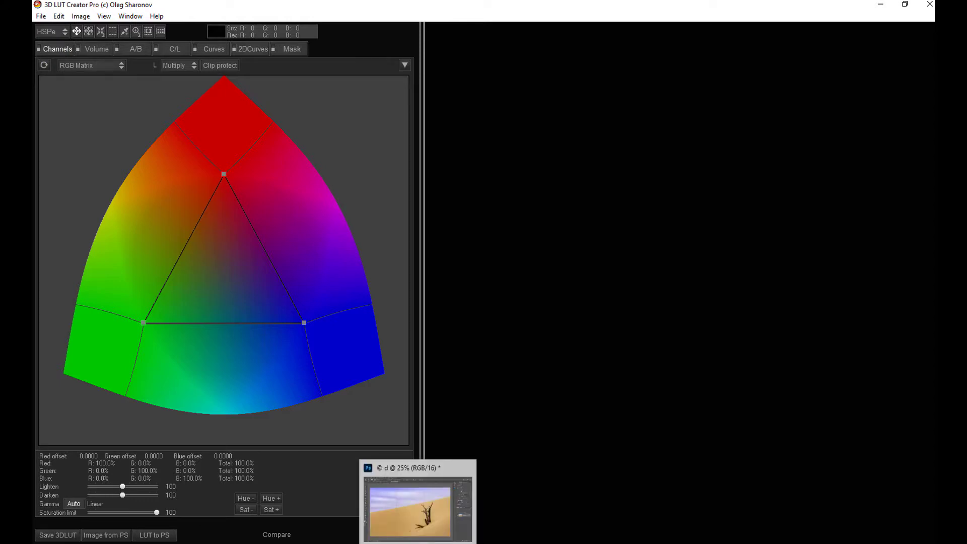
left_click(416, 541)
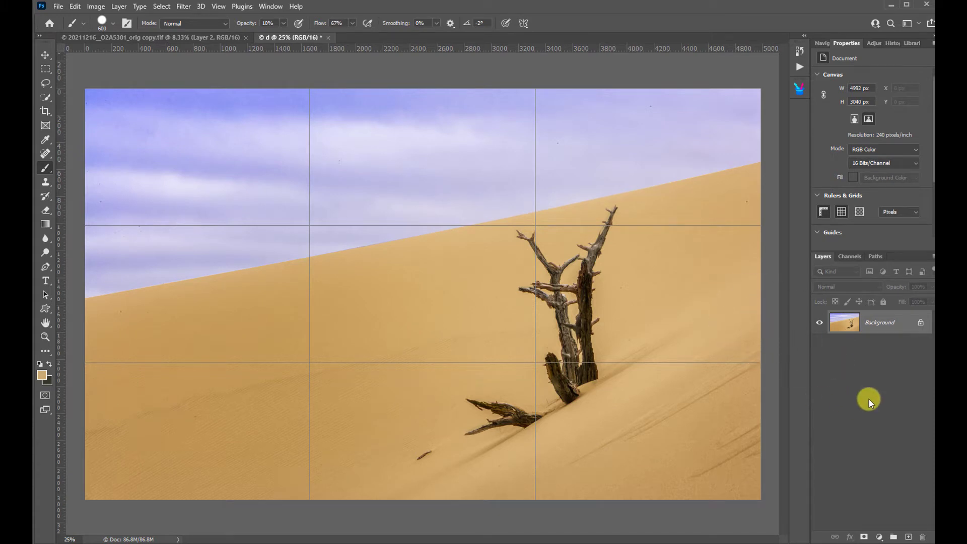
left_click(879, 538)
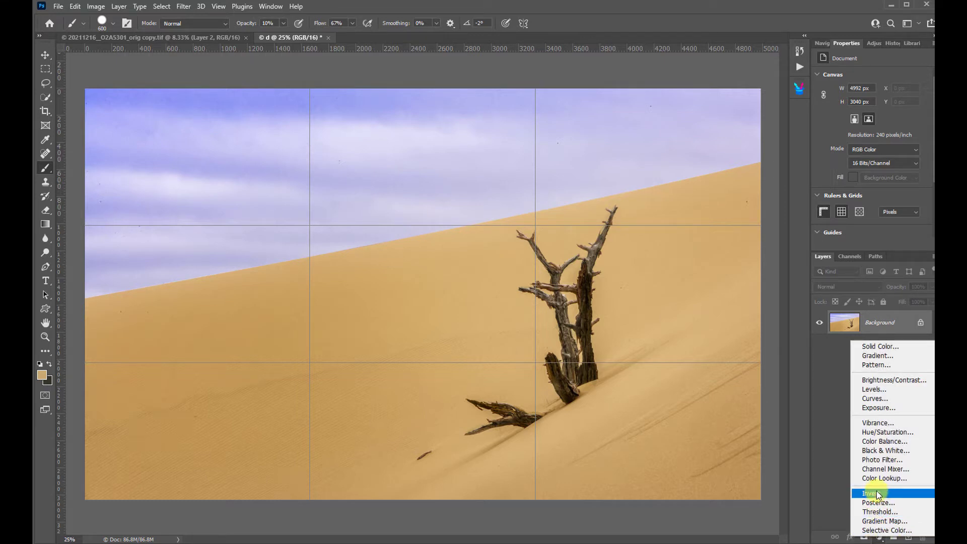
left_click(877, 469)
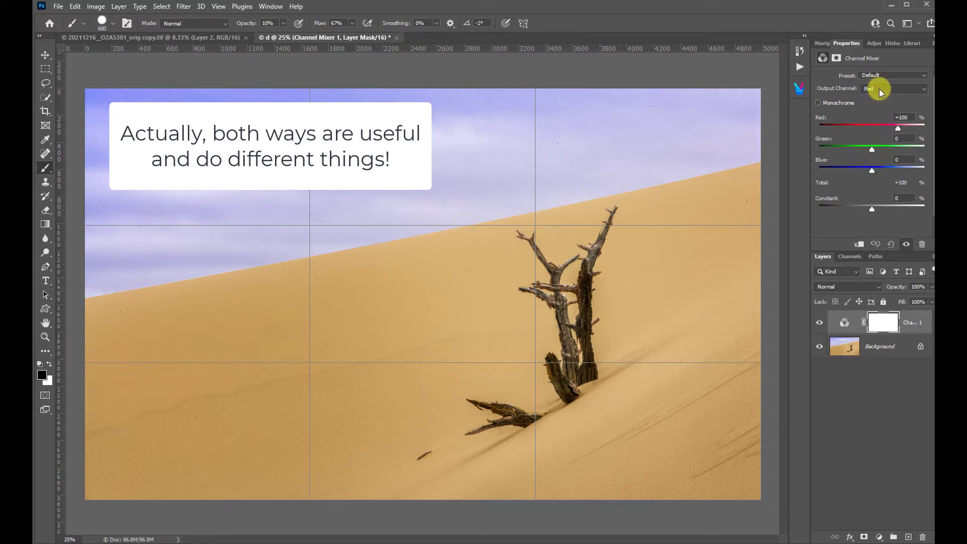
Set the Channel Mixer layer's blend mode to Luminosity and turn on Monochrome.
left_click(826, 287)
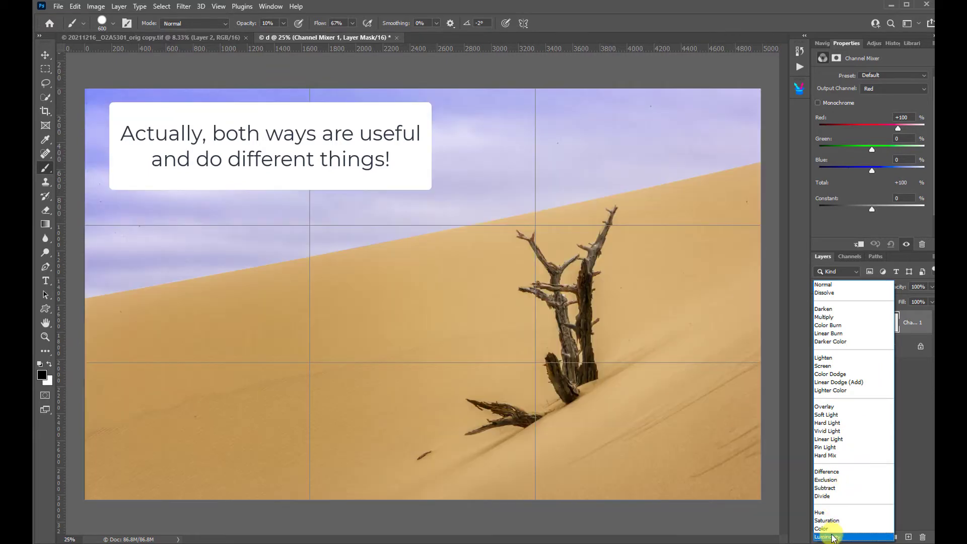
left_click(827, 536)
left_click(818, 102)
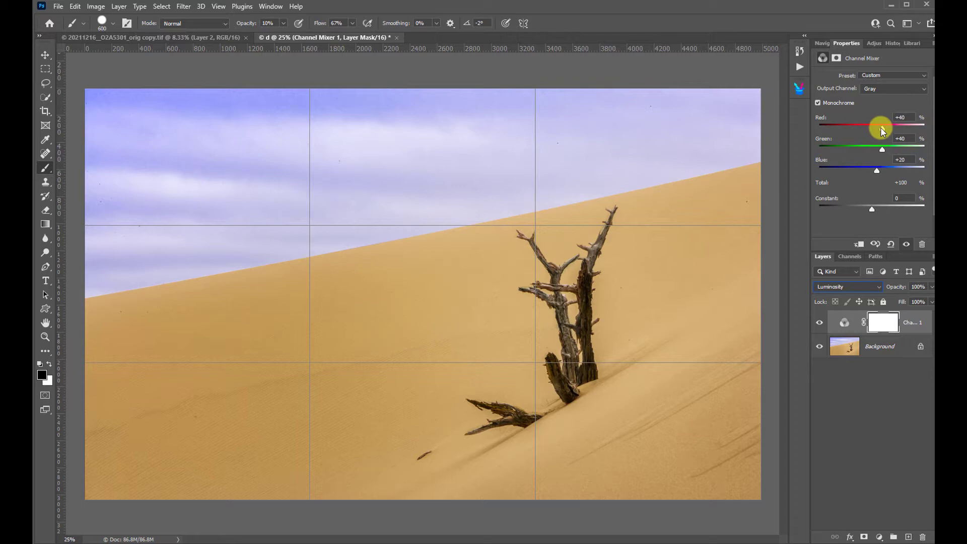
Adjust the gray mix to red +34%, green +32% and blue +34%, and try other balances between the red and blue contributions.
left_click_drag(879, 128, 880, 150)
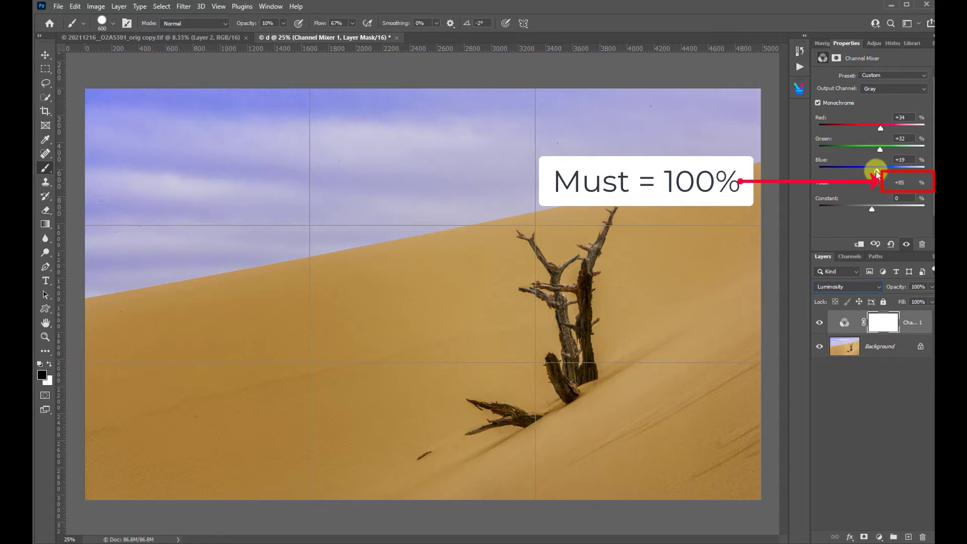
left_click_drag(877, 170, 906, 173)
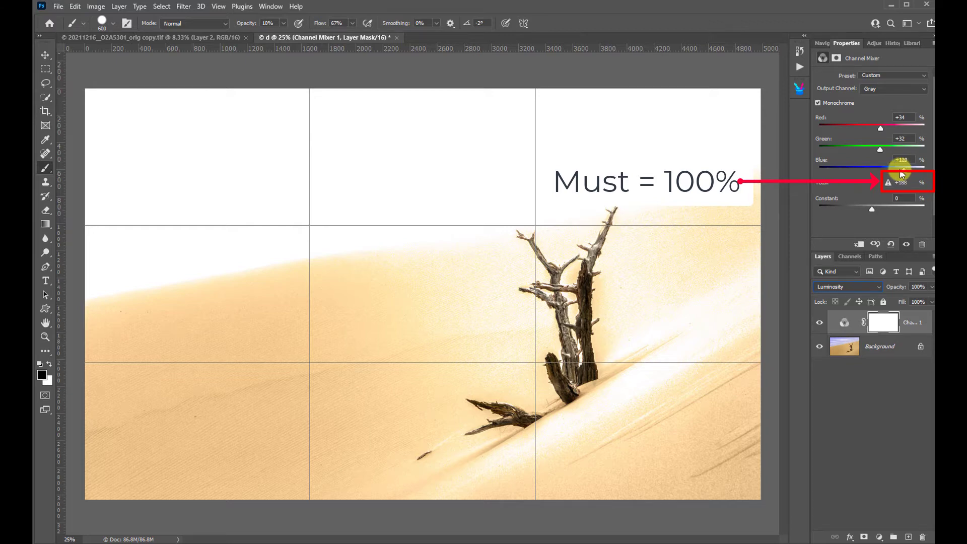
left_click_drag(906, 173, 881, 173)
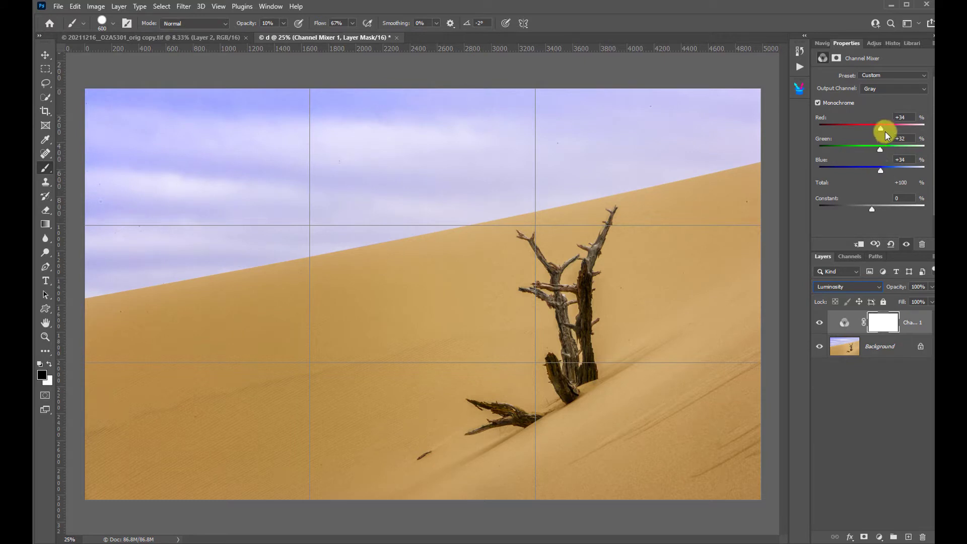
left_click_drag(881, 129, 873, 170)
left_click_drag(868, 129, 873, 131)
left_click_drag(875, 170, 887, 133)
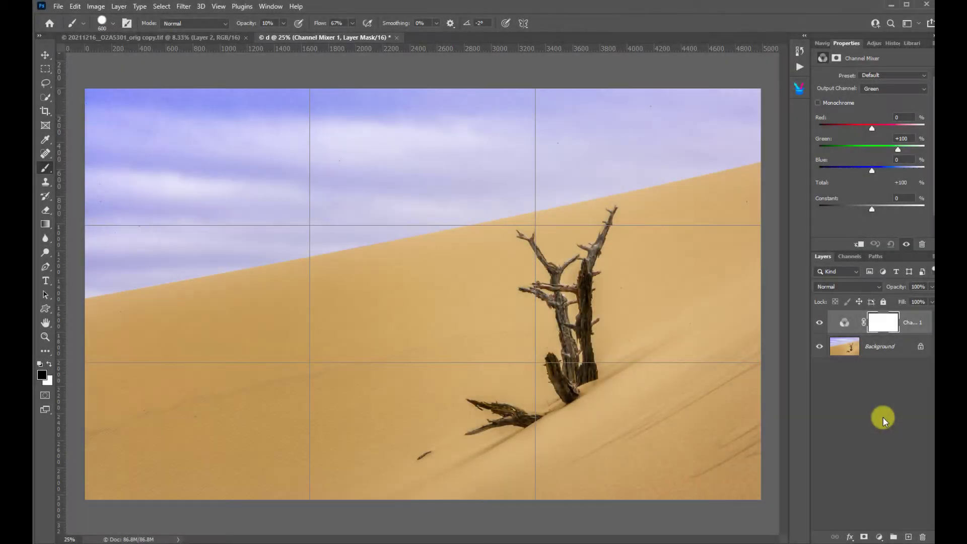
Select Red as the Channel Mixer's output channel and adjust its mix, with red at +30% and green at +130%.
left_click(876, 91)
left_click(868, 96)
left_click_drag(896, 128, 905, 149)
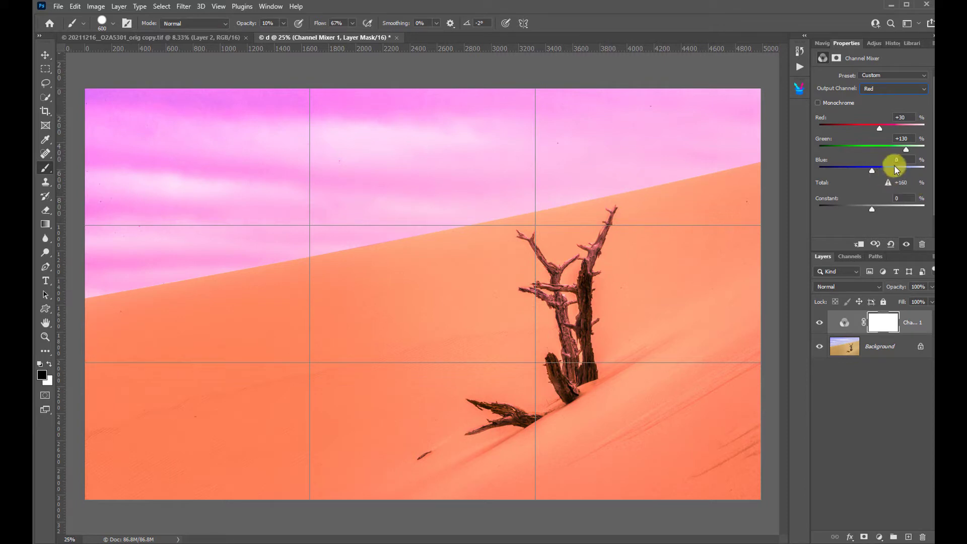
left_click_drag(909, 151, 907, 177)
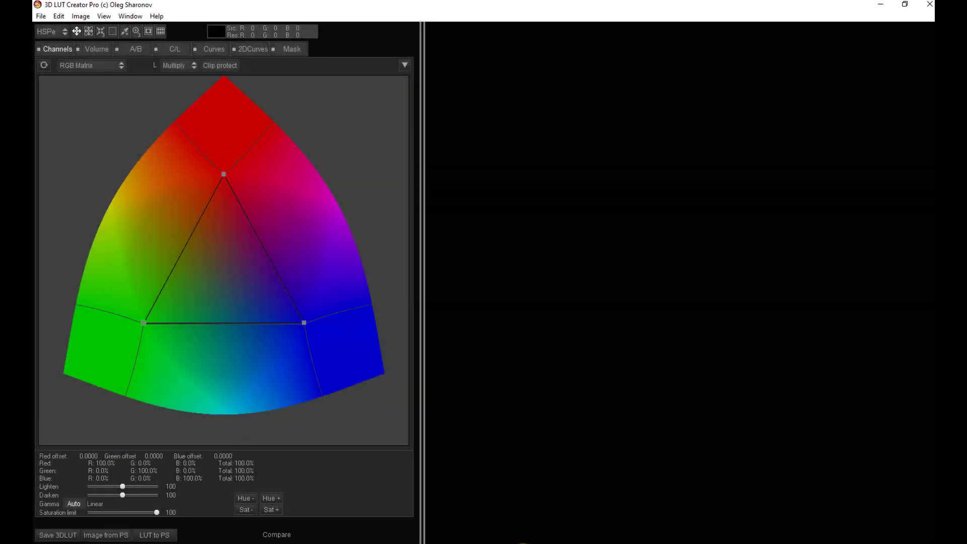
Switch to 3D LUT Creator and load the dune image from Photoshop.
left_click(117, 535)
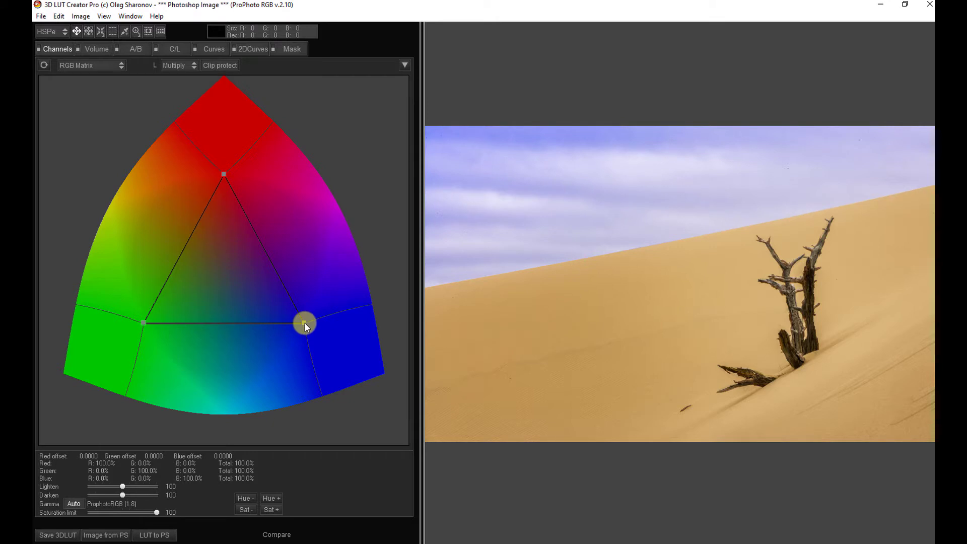
Move the RGB matrix points to about R 75, G -29, B 55% for blue, R 78, G 53, B -30% for red and R -31, G 63, B 68% for green.
left_click_drag(304, 322, 208, 299)
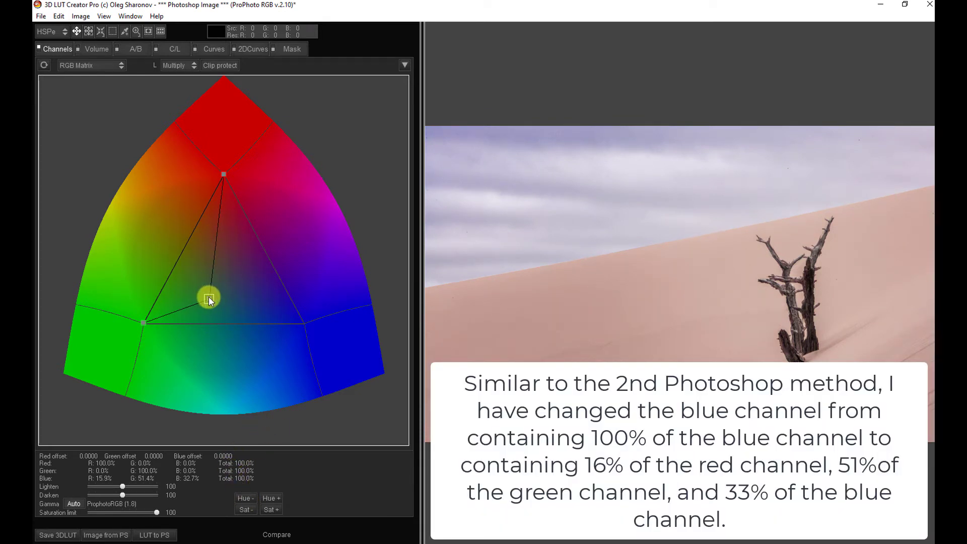
left_click_drag(208, 298, 291, 211)
left_click_drag(223, 173, 157, 207)
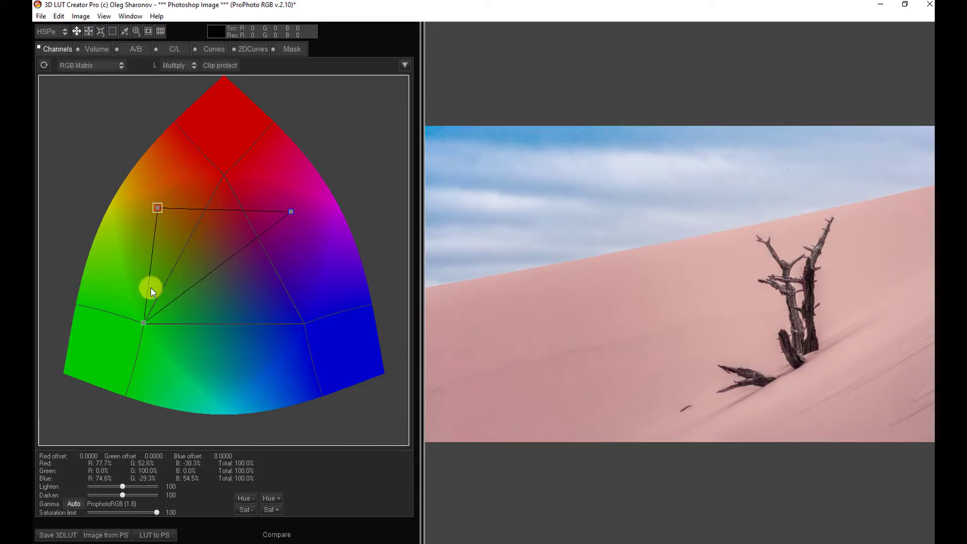
left_click_drag(143, 326, 227, 368)
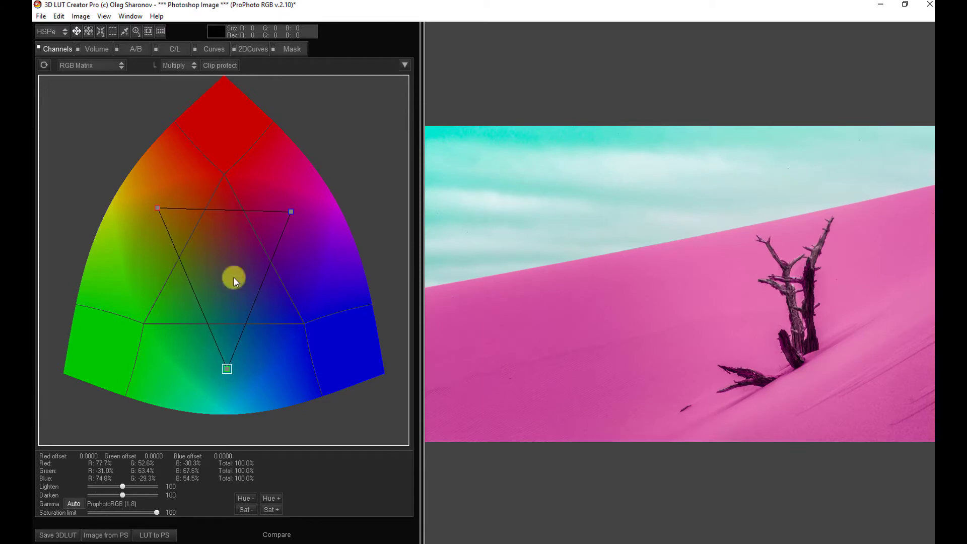
Try further positions for the blue, green and red channel points, and reset the RGB matrix to its defaults.
left_click_drag(293, 211, 240, 276)
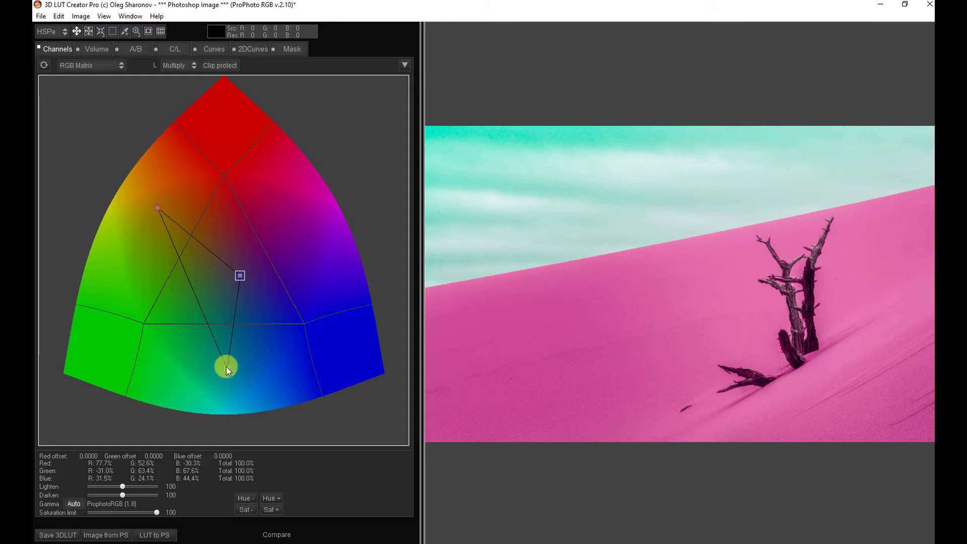
left_click_drag(226, 368, 324, 299)
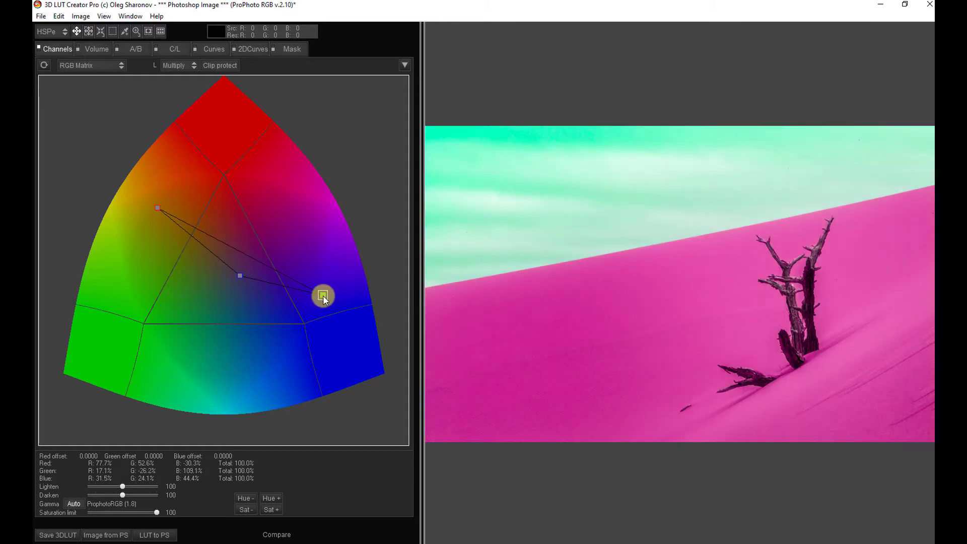
left_click_drag(158, 207, 239, 222)
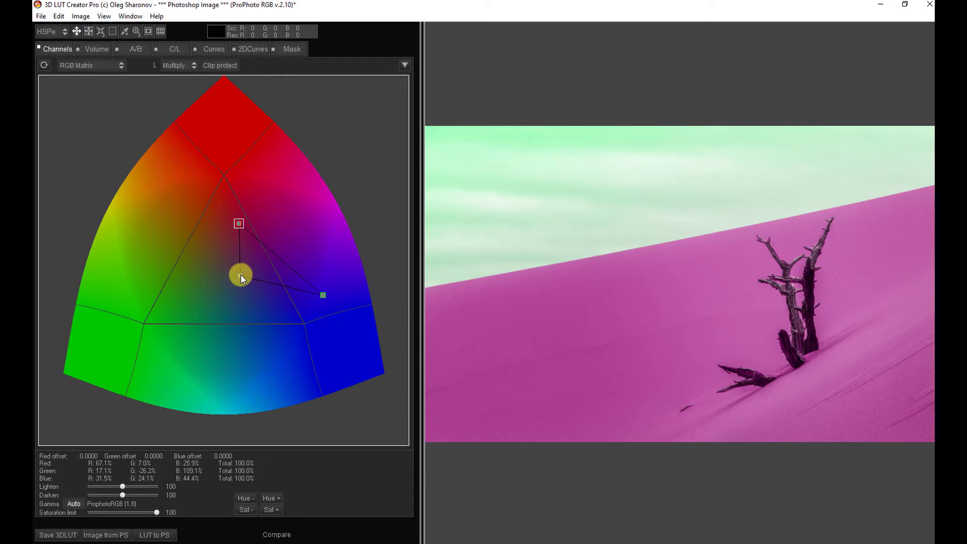
left_click_drag(240, 277, 168, 316)
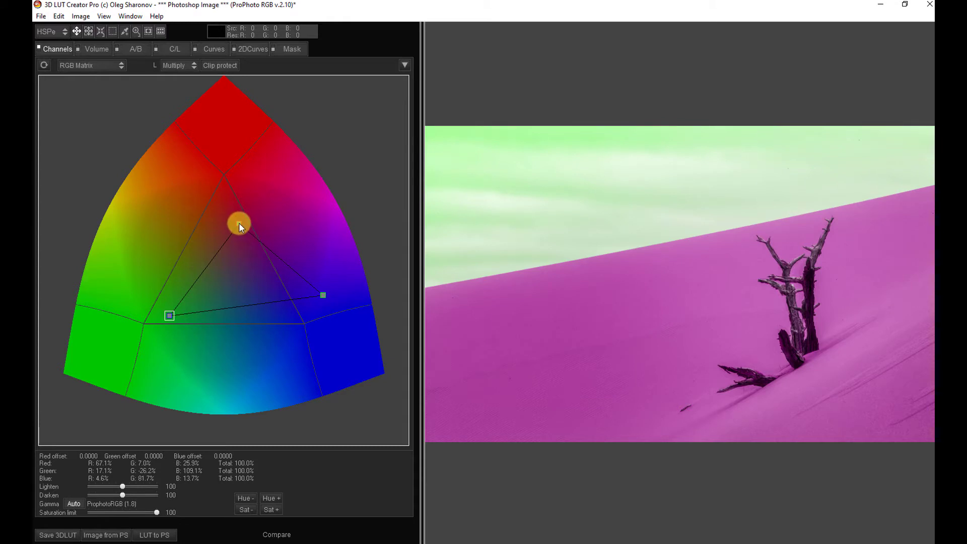
left_click_drag(239, 222, 243, 180)
left_click(44, 66)
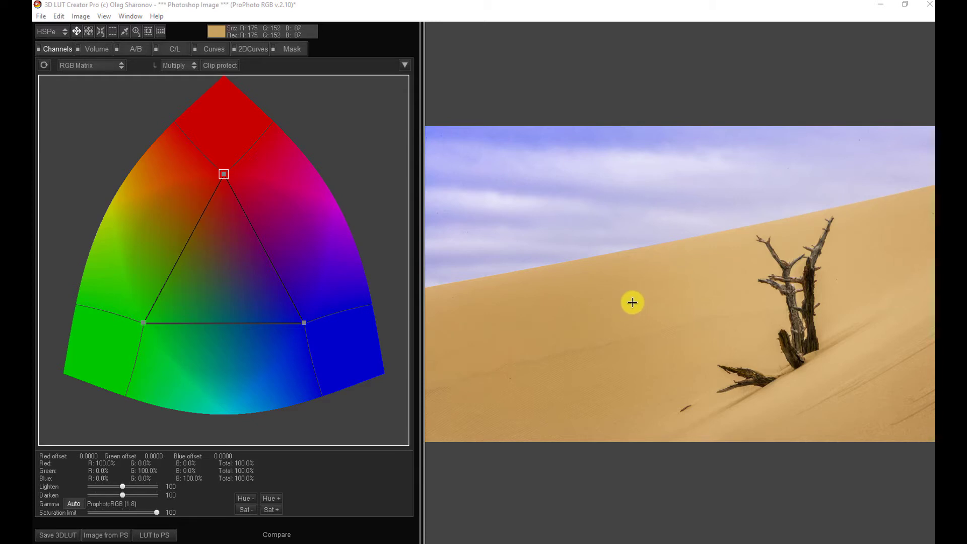
View the image's color channels separately, including red and blue, and return to the RGB composite.
left_click(104, 16)
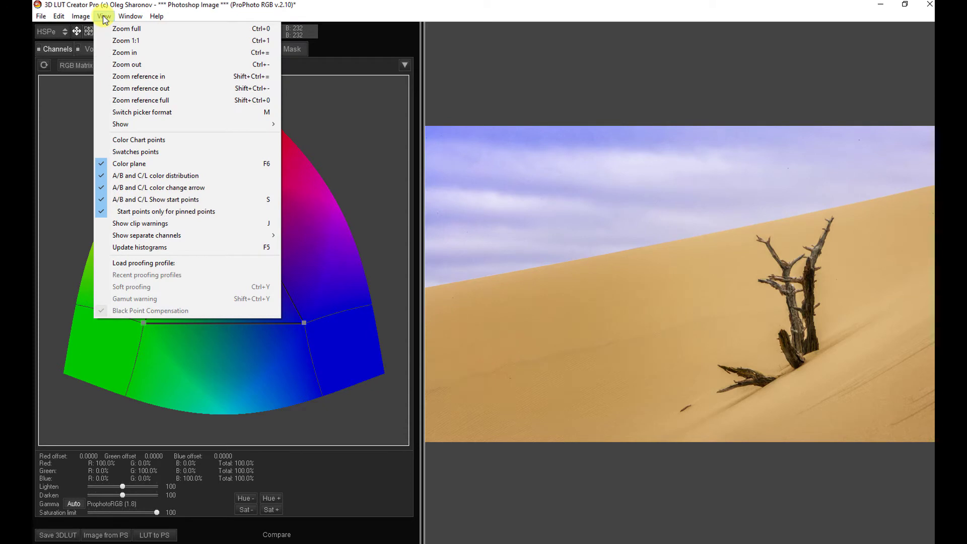
mouse_move(247, 239)
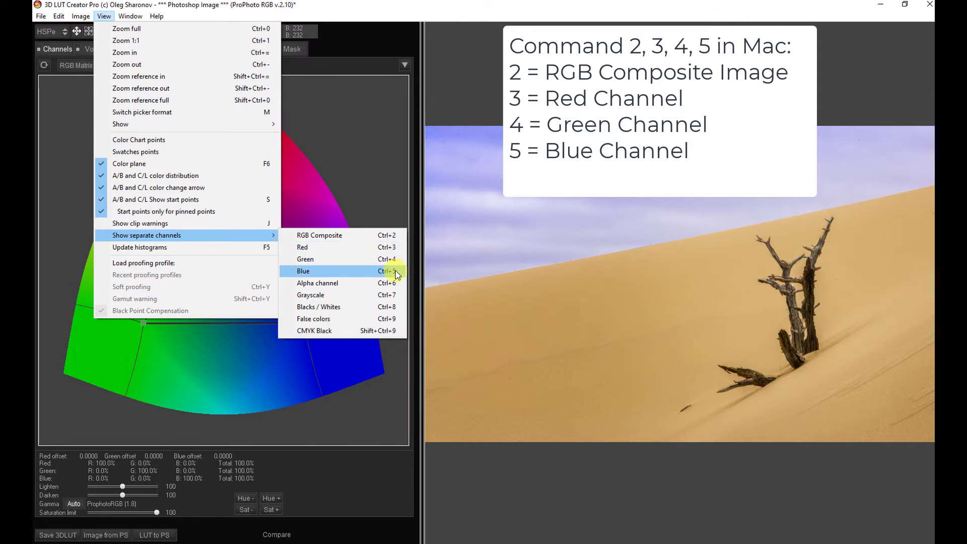
left_click(389, 46)
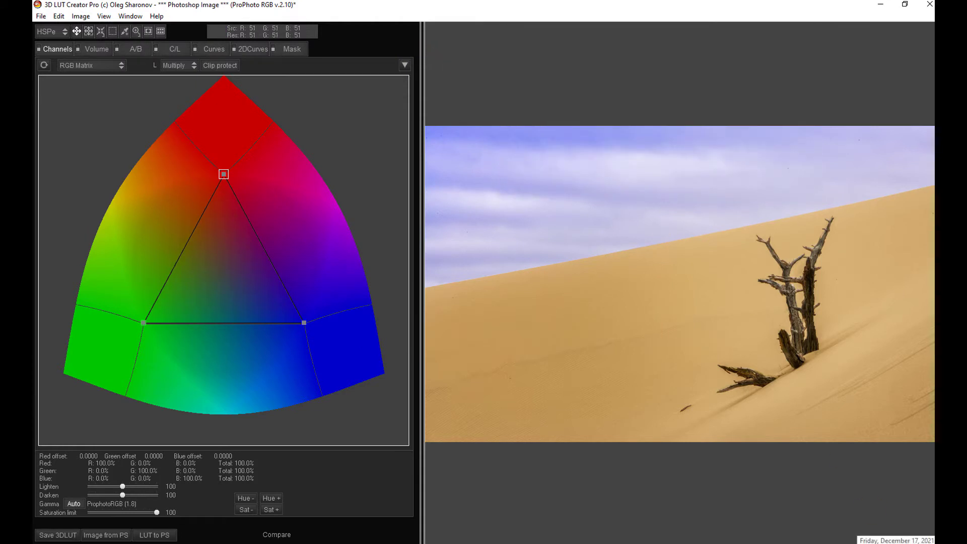
key("1")
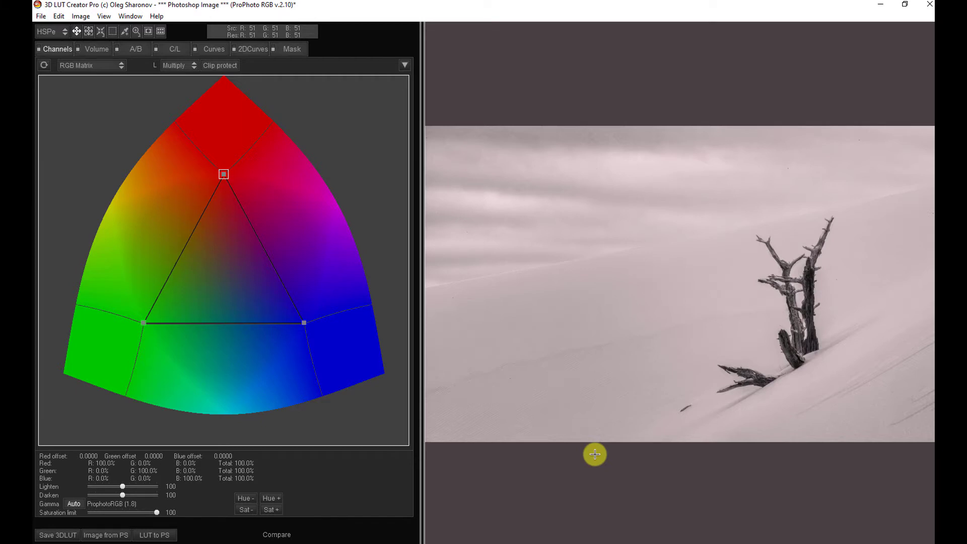
key("2")
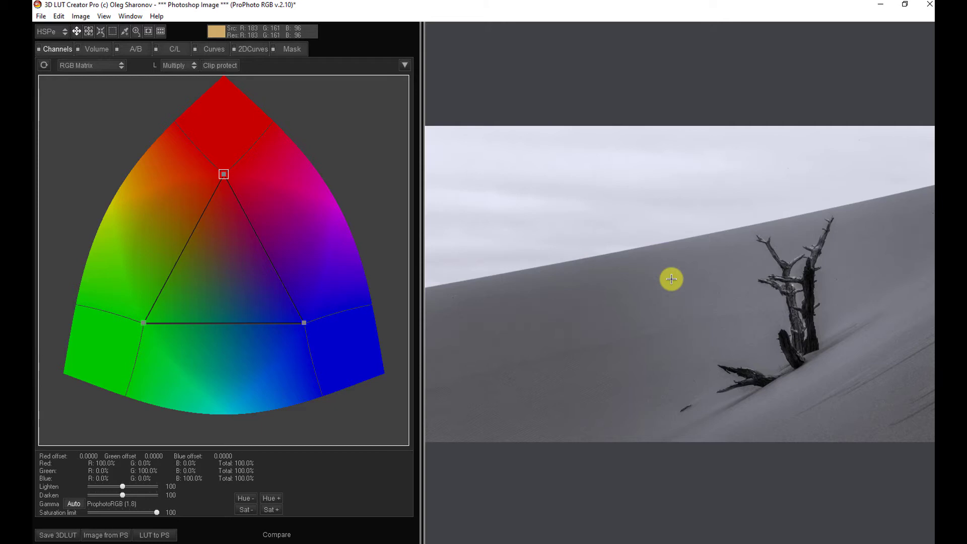
key("3")
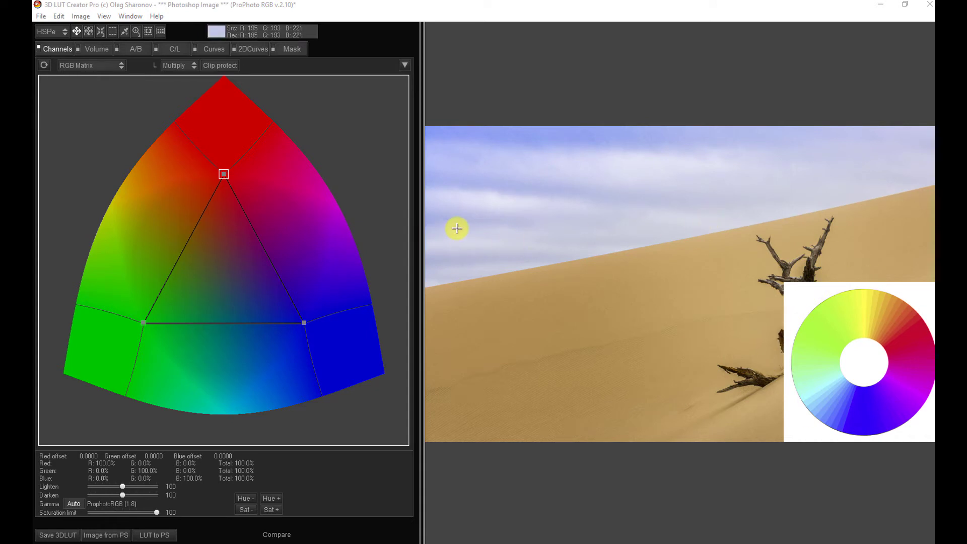
Move the red channel point halfway toward blue, mixing about 56% red and 44% blue.
left_click(224, 174)
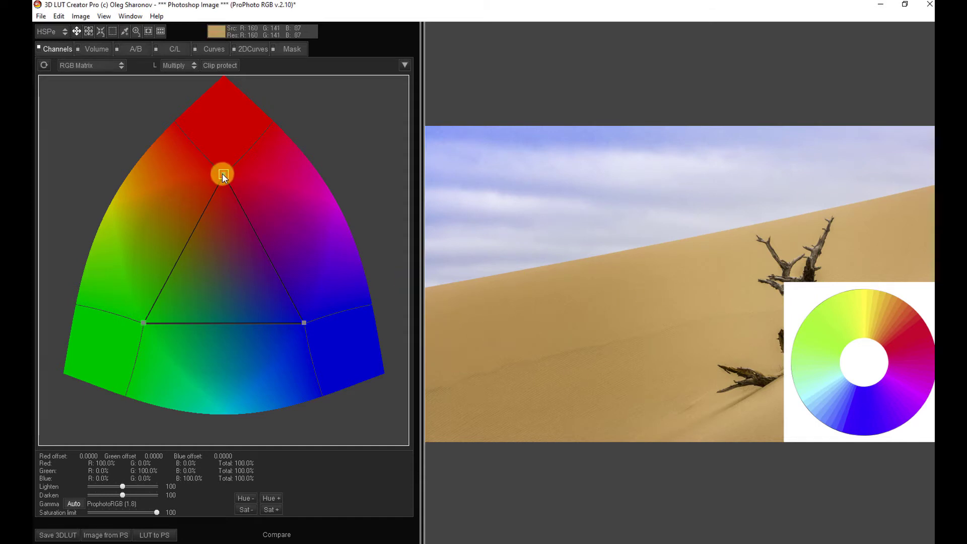
left_click_drag(222, 173, 259, 241)
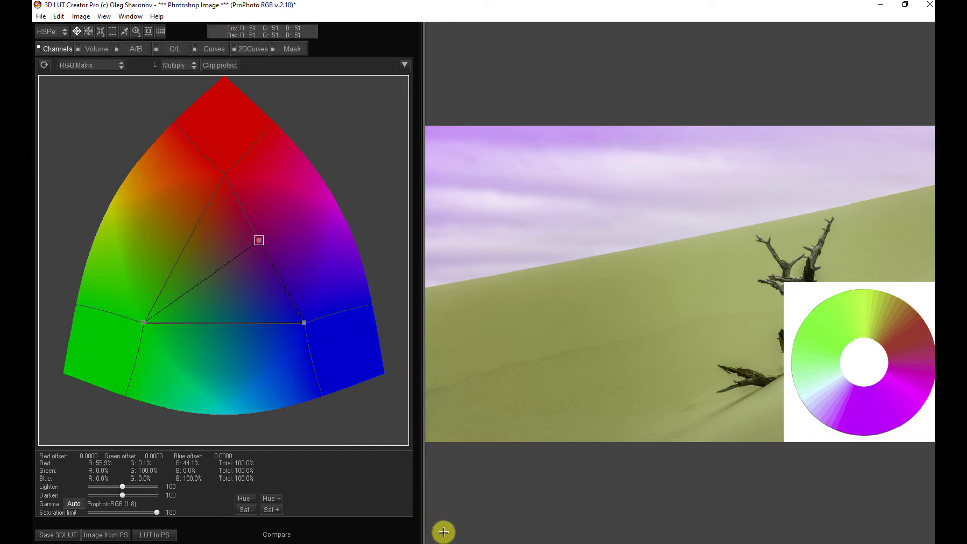
Switch to Photoshop, set cyan to +45% for Yellows in the Selective Color layer, and return to 3D LUT Creator.
left_click(472, 543)
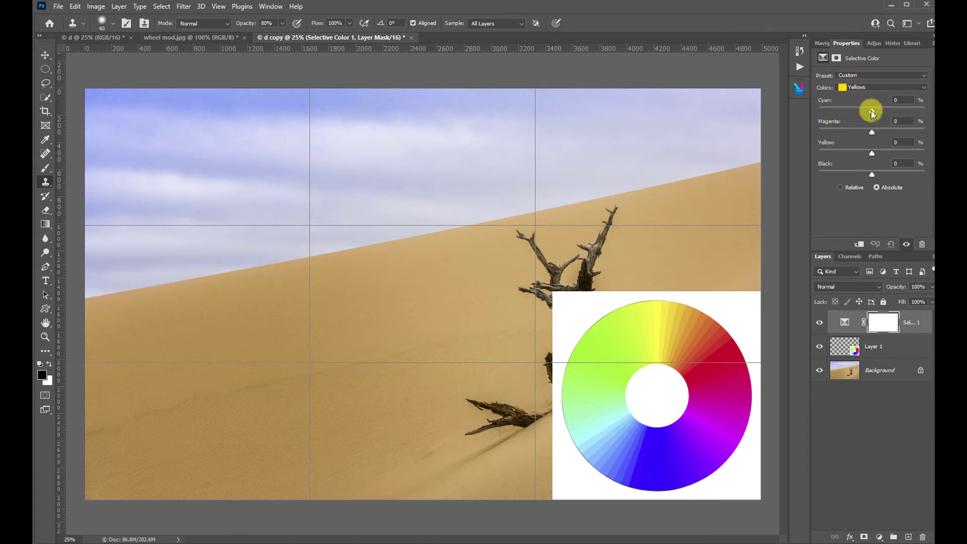
mouse_move(882, 110)
left_mouse_down()
mouse_move(906, 113)
mouse_move(894, 112)
left_mouse_up()
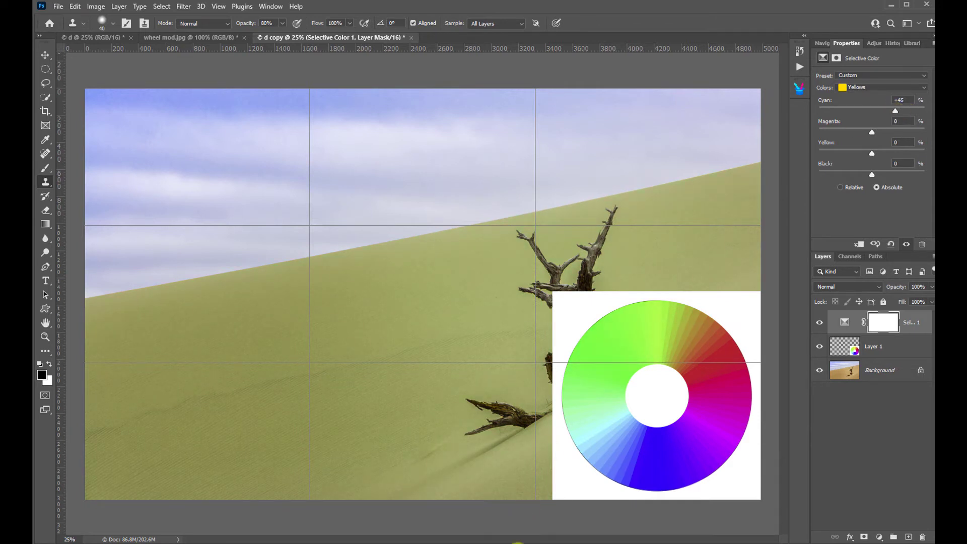
left_click(525, 542)
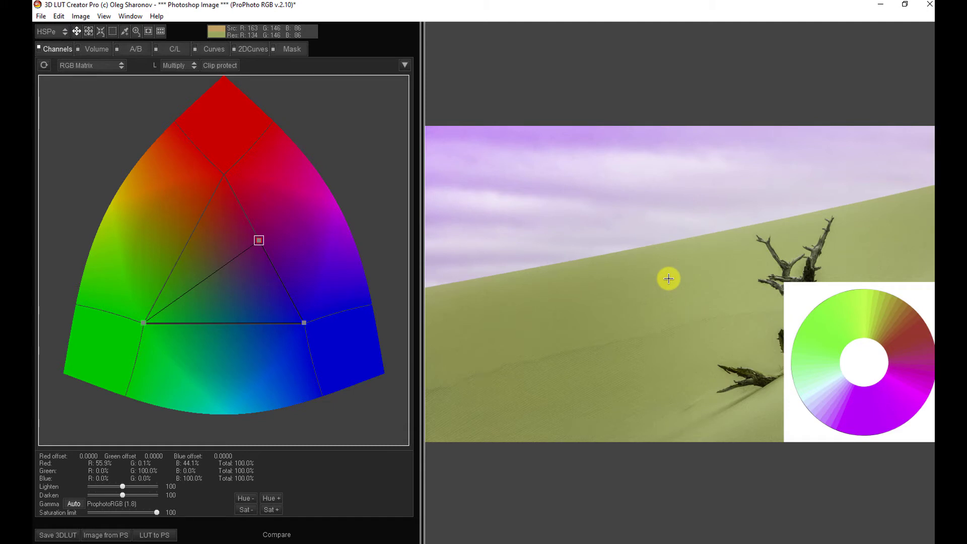
Restore the red channel point to its original corner and move the blue channel point about halfway along the edge toward green.
left_click(42, 65)
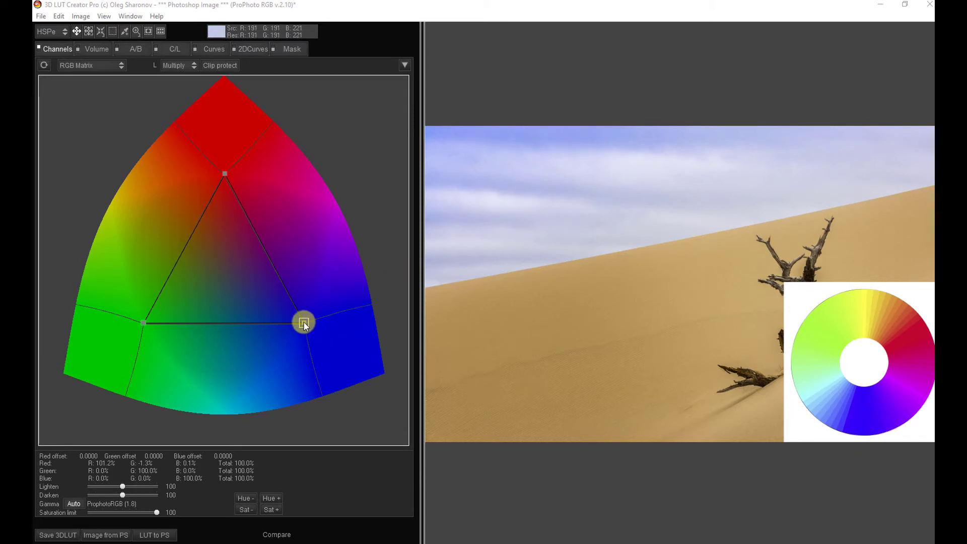
left_click_drag(303, 323, 215, 324)
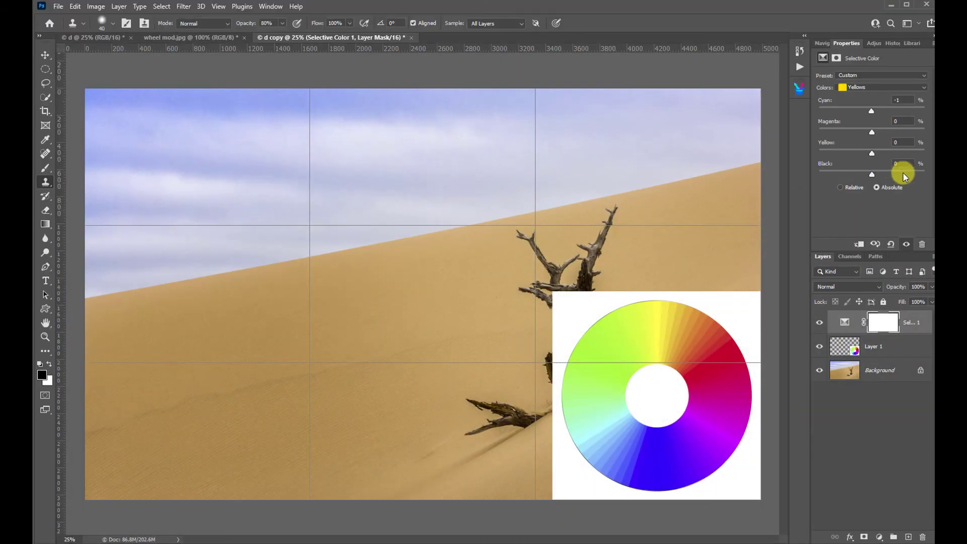
Set yellow to about +52% for Blues in Photoshop's Selective Color layer, and return to 3D LUT Creator.
left_click(887, 88)
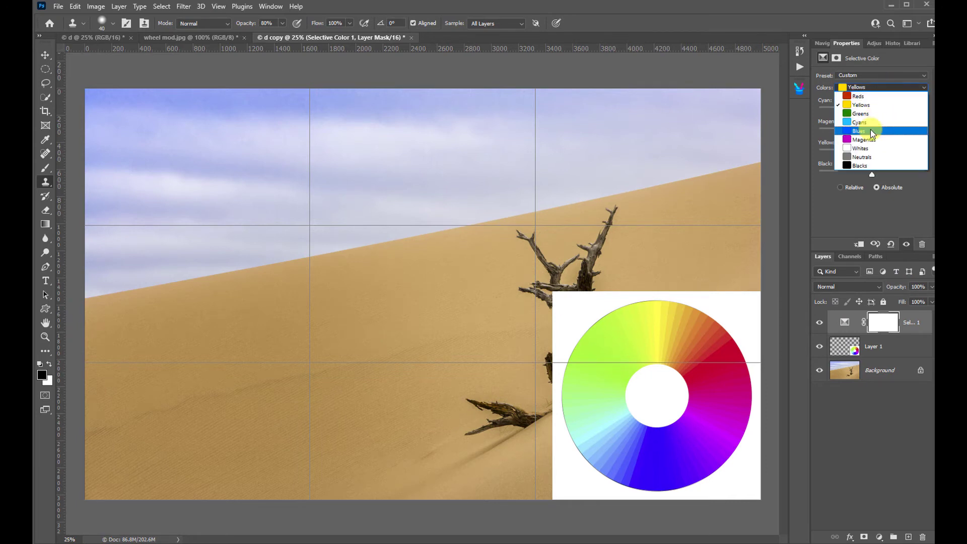
left_click(873, 132)
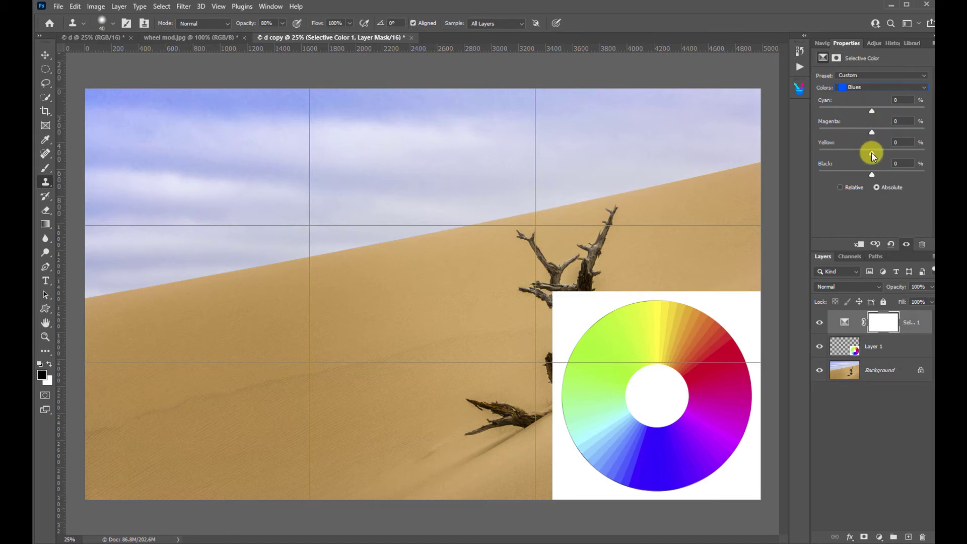
left_click_drag(871, 152, 914, 153)
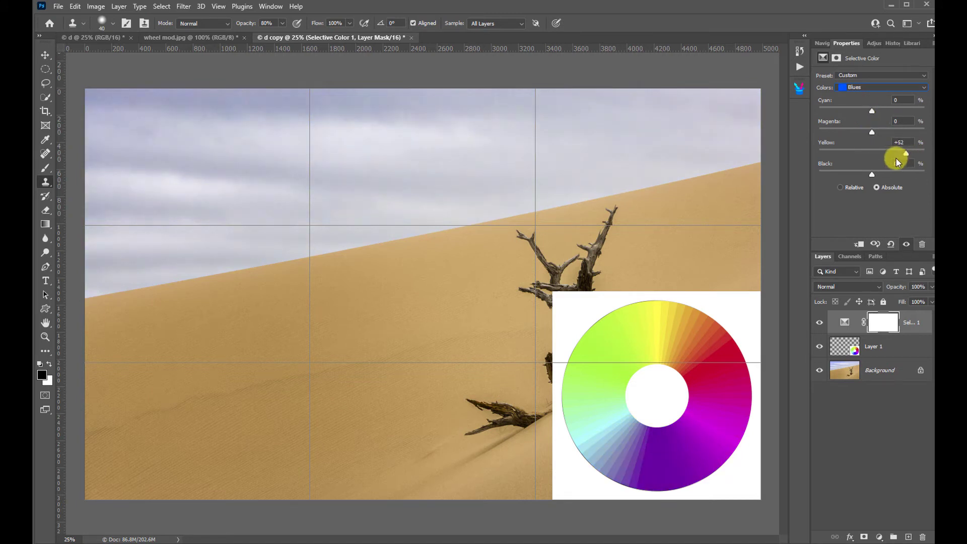
left_click_drag(902, 157, 905, 153)
left_click(526, 509)
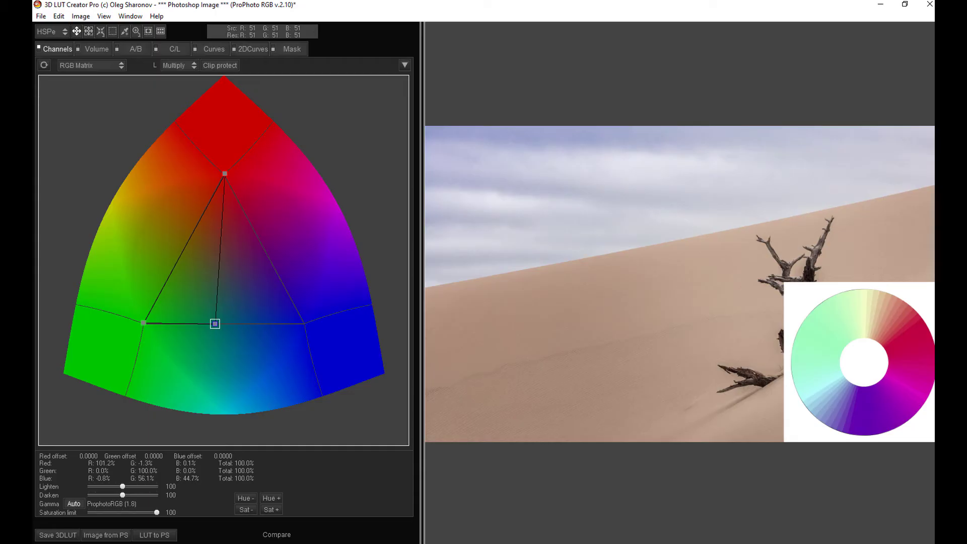
Try the blue point closer to green and the red point outside the triangle toward magenta at about 105% red, and reset the channels.
left_click_drag(217, 322, 165, 326)
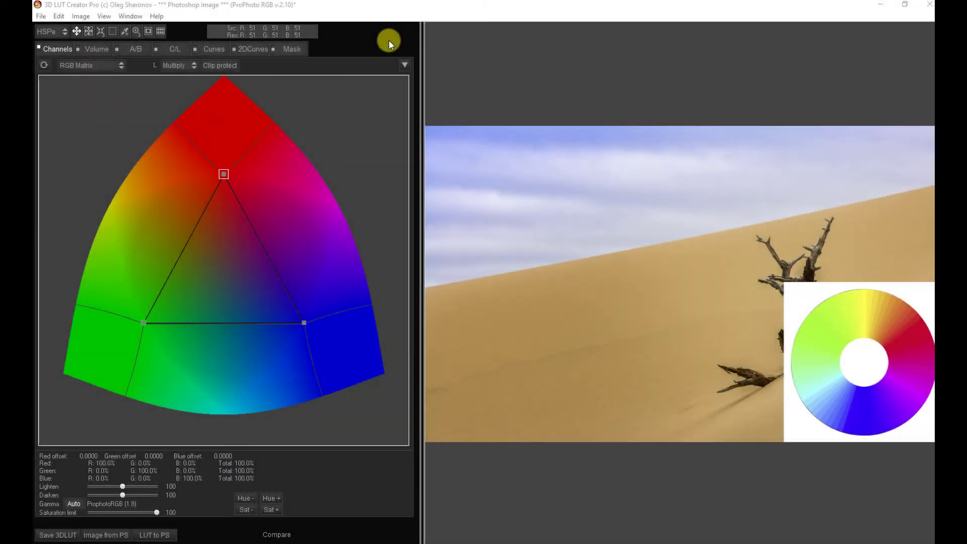
left_click(223, 174)
left_click_drag(224, 174, 286, 180)
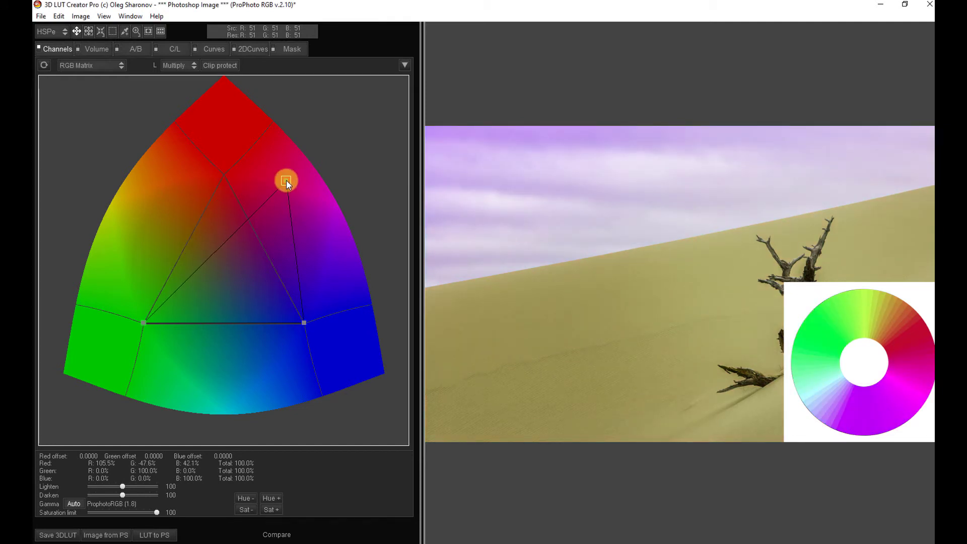
left_click(44, 65)
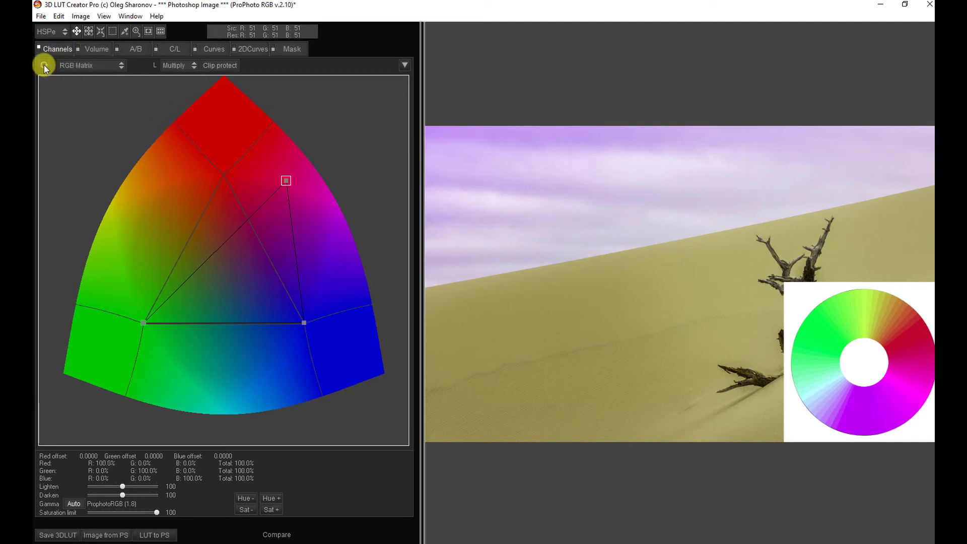
Try the red channel point outside the triangle at about 103% red, -60% green and 57% blue, and restore it to its corner.
left_click(224, 175)
left_click_drag(223, 174, 301, 187)
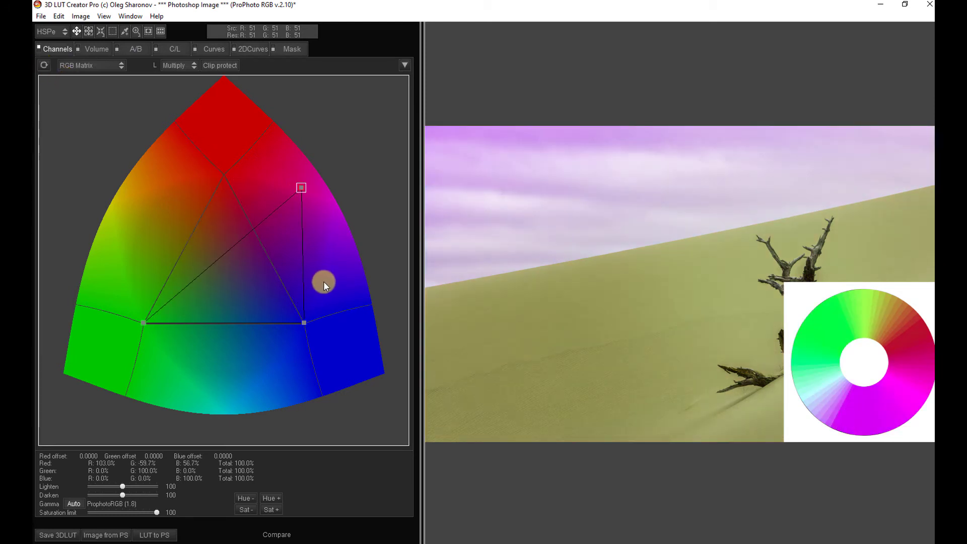
double_click(301, 187)
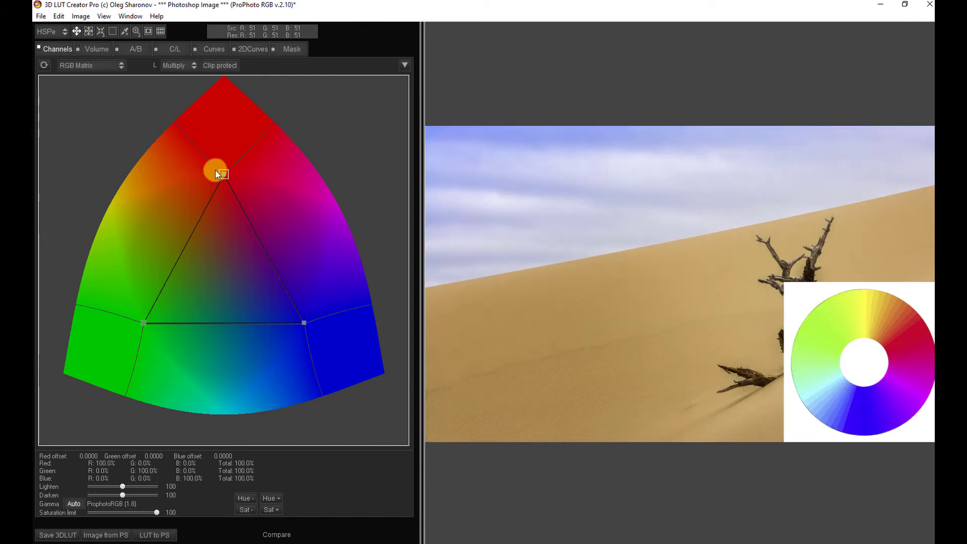
Try the red point at about 98% red and the blue point at about 92% blue outside the triangle, and restore both to their corners.
left_click_drag(223, 175, 279, 185)
left_click_drag(302, 323, 258, 373)
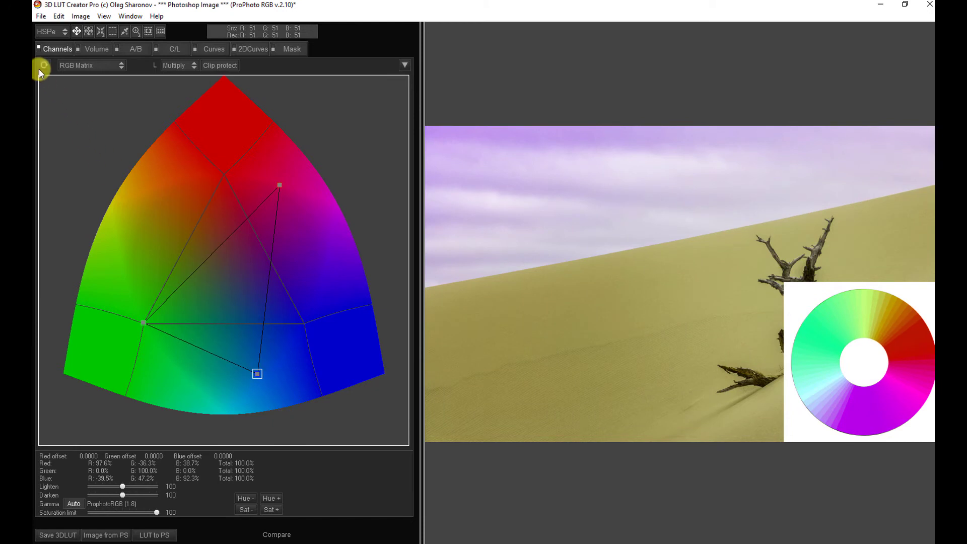
double_click(256, 373)
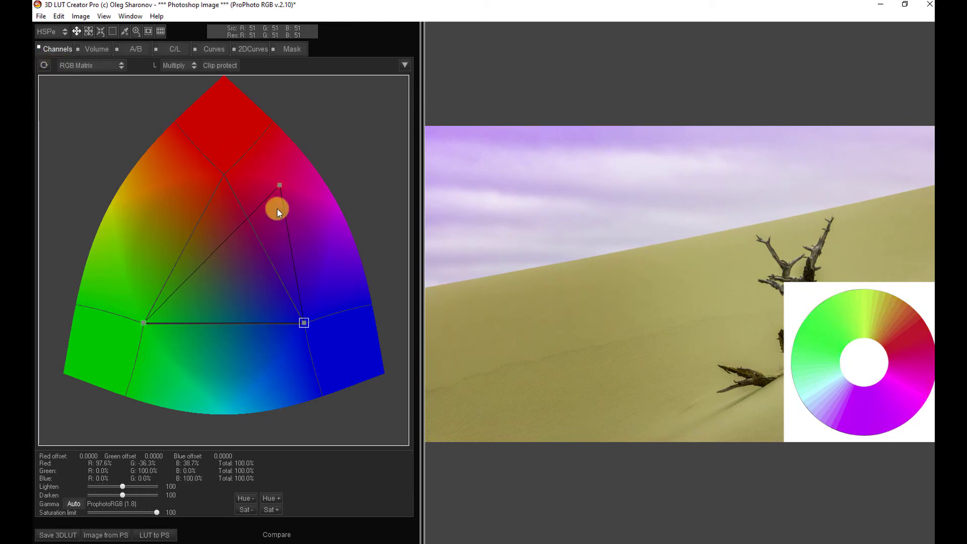
double_click(280, 183)
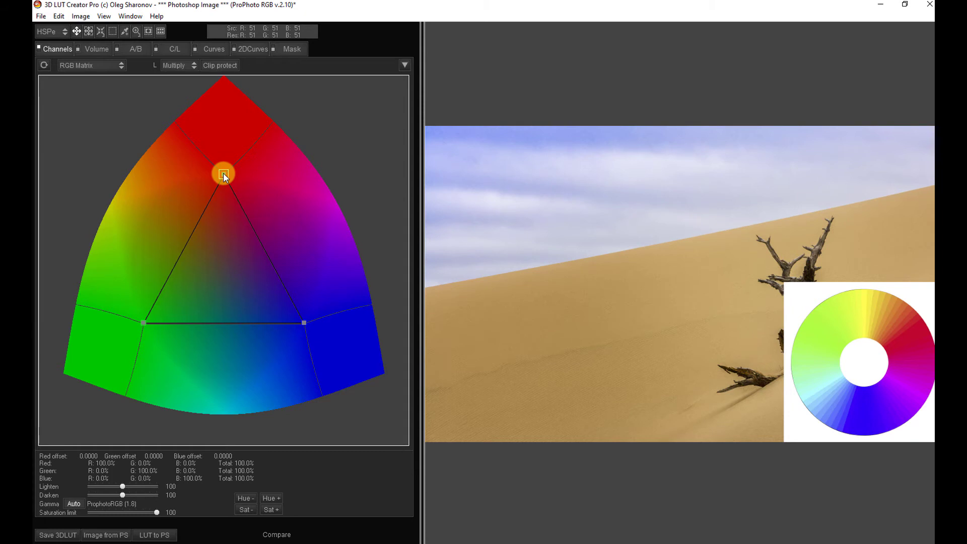
Try the red channel point outside its corner and near the triangle's center, and push it outward to about 220% red.
left_click_drag(222, 173, 223, 124)
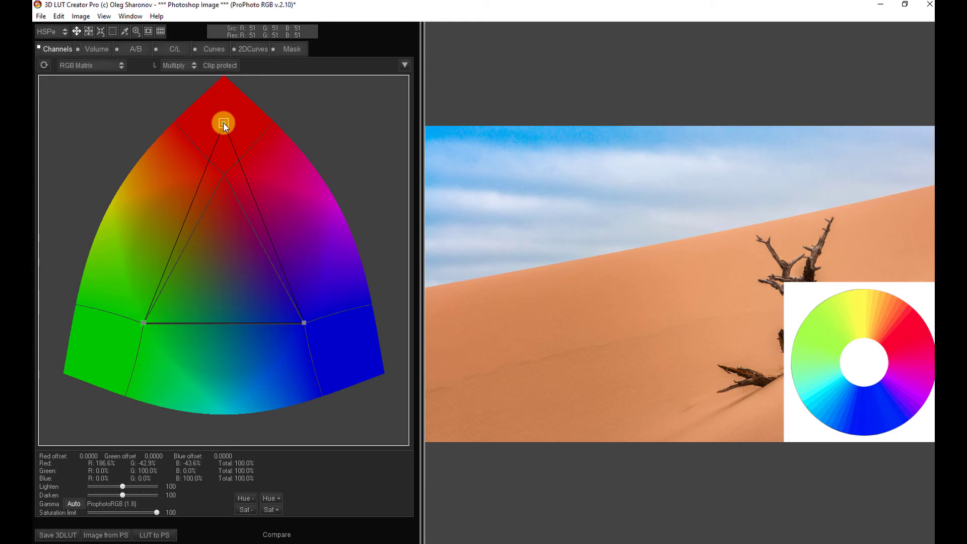
left_click_drag(223, 122, 225, 262)
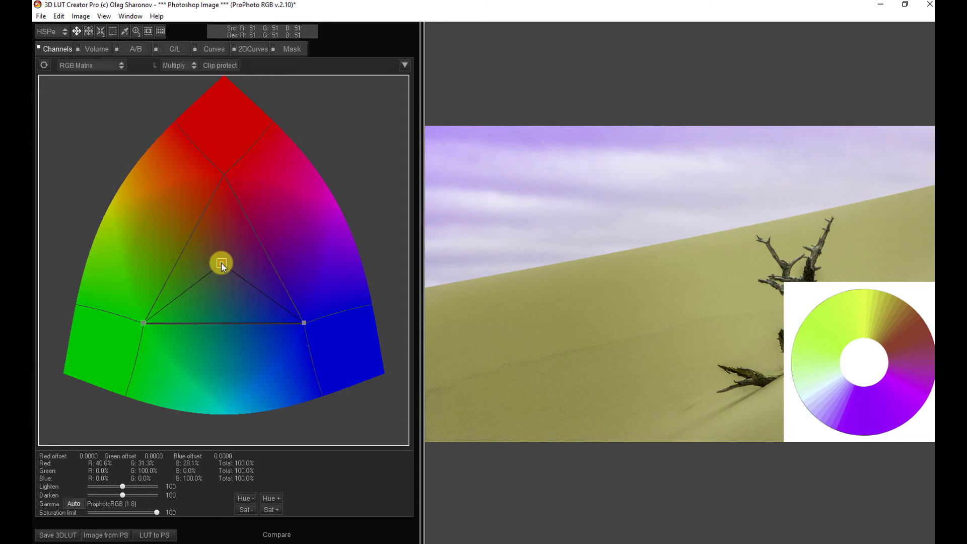
left_click_drag(222, 262, 222, 119)
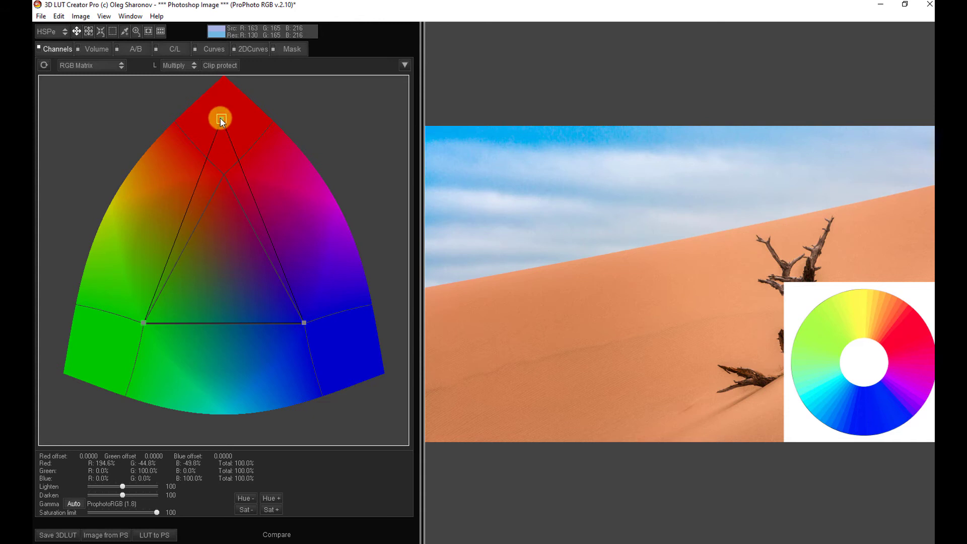
mouse_move(221, 120)
left_mouse_down()
mouse_move(259, 232)
mouse_move(224, 170)
mouse_move(220, 107)
left_mouse_up()
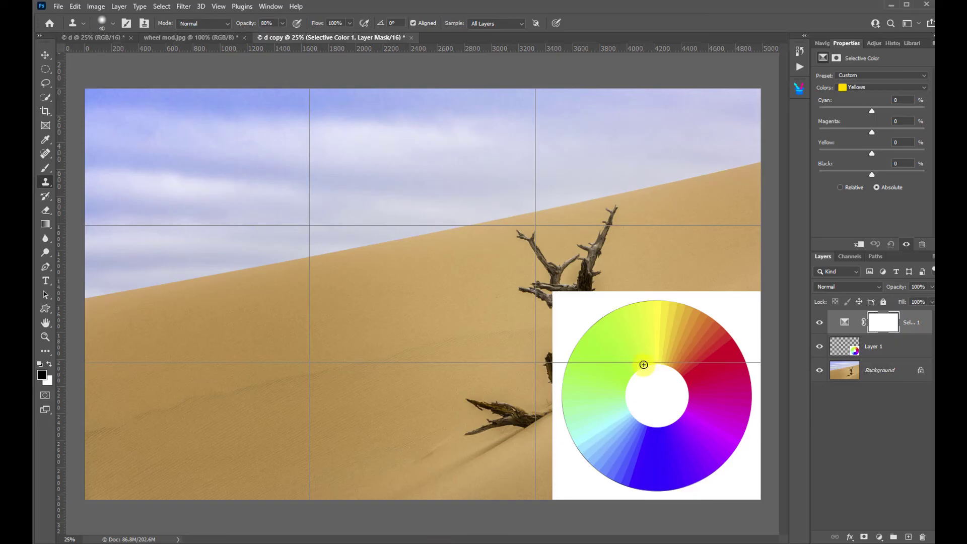
Lower magenta to its minimum for Blues in Photoshop's Selective Color layer, and return to 3D LUT Creator.
left_click(853, 86)
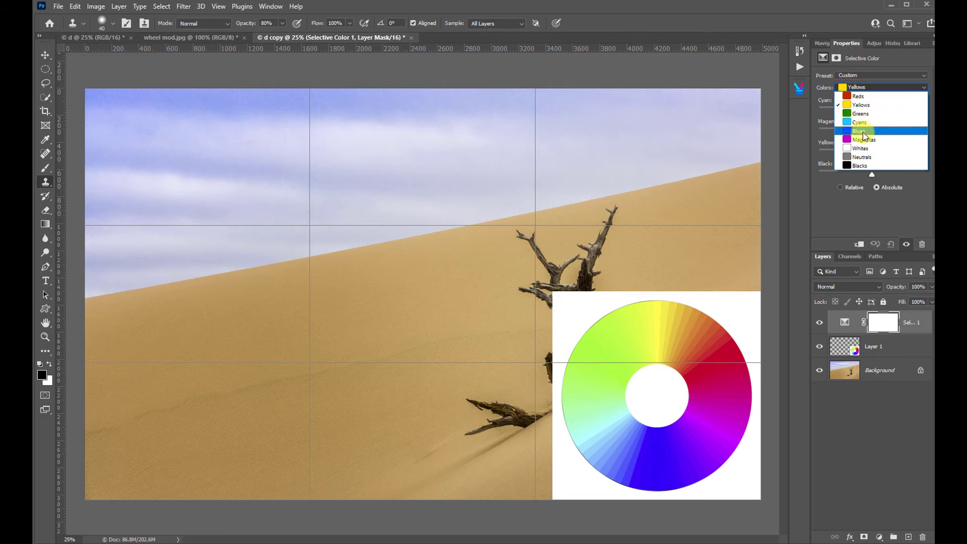
left_click(863, 132)
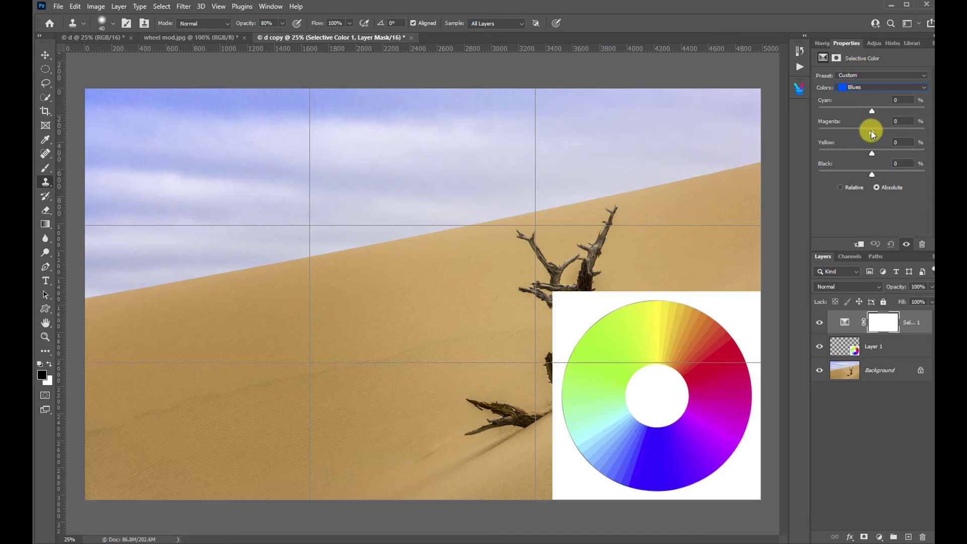
left_click_drag(872, 133, 817, 132)
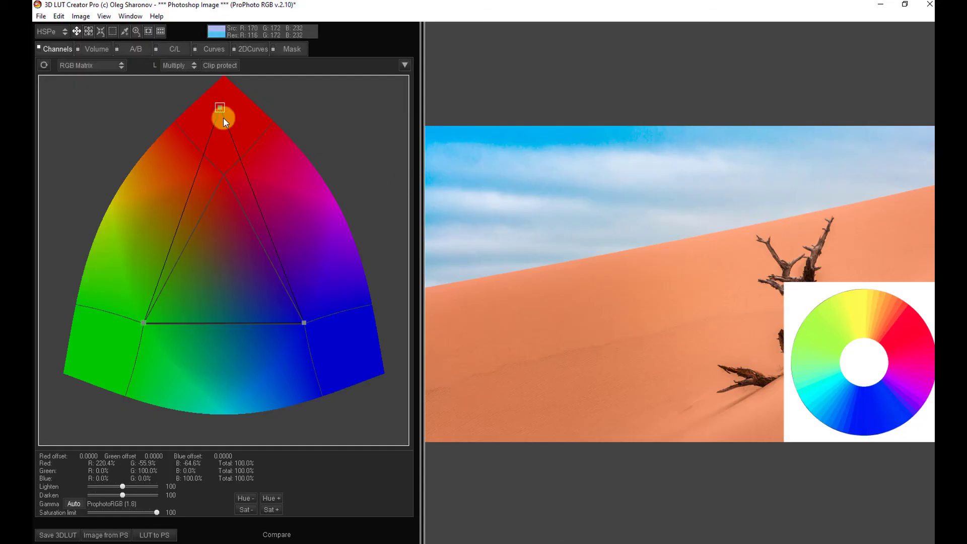
Pull the red channel point back to about 137% red and reset the channel mix.
left_click_drag(224, 119, 221, 144)
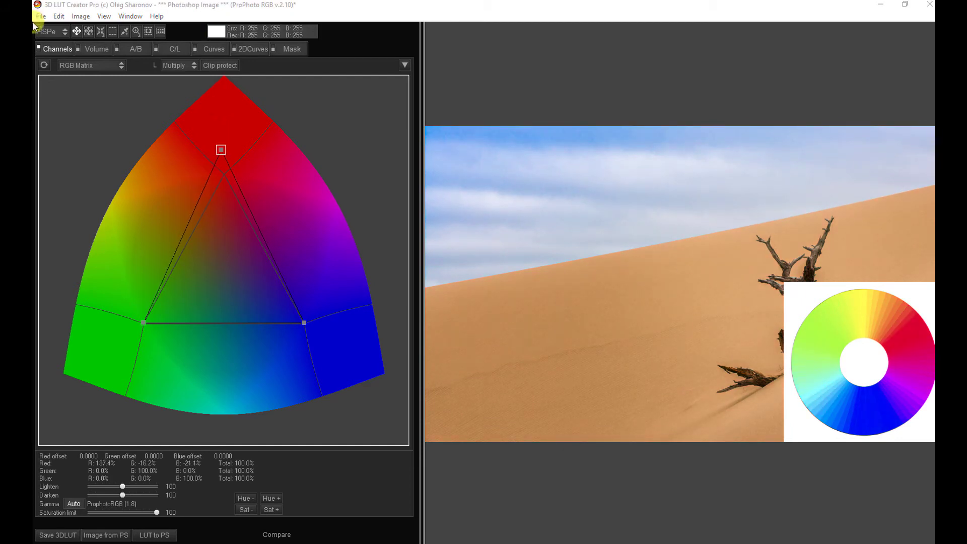
left_click(41, 65)
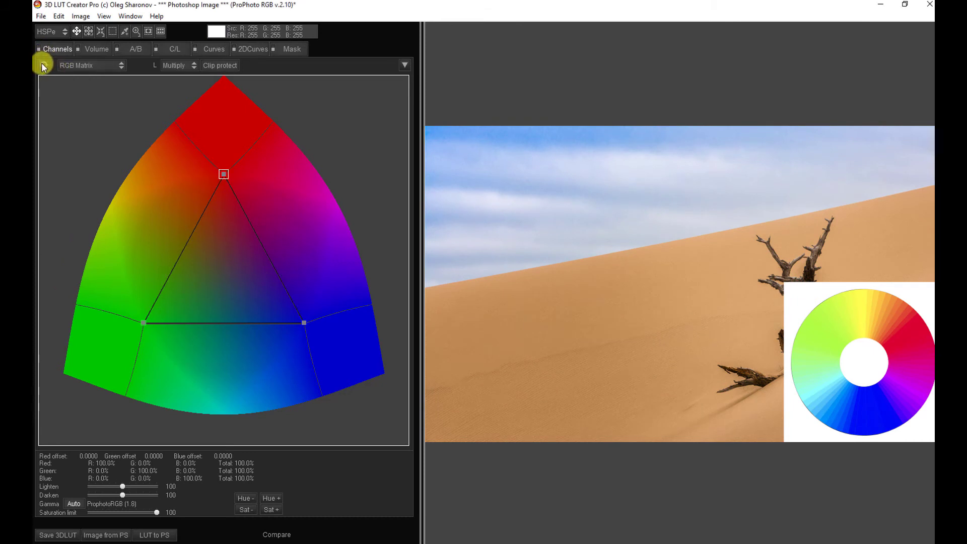
Push the green channel point outward past its corner to about 217% green, with about -57% red and -60% blue.
left_click(144, 323)
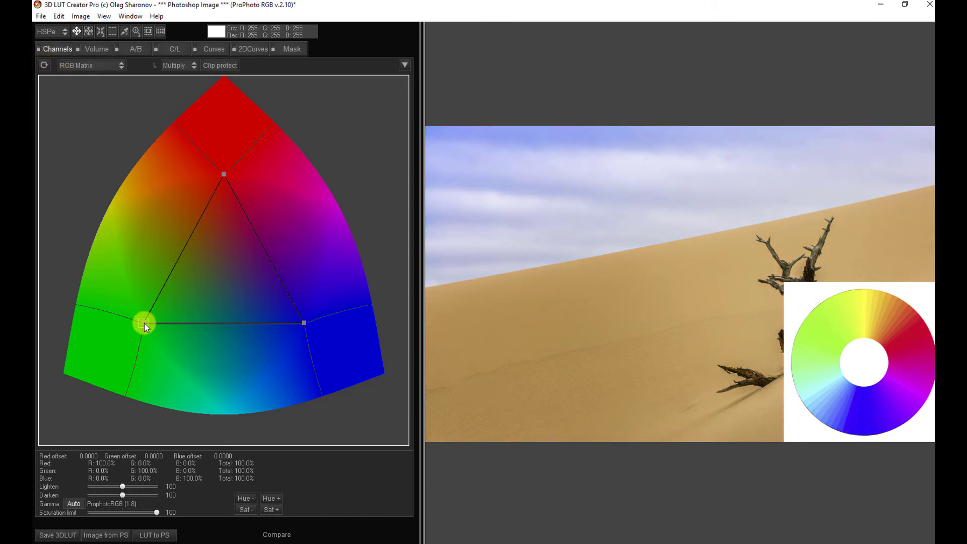
left_click_drag(144, 322, 93, 350)
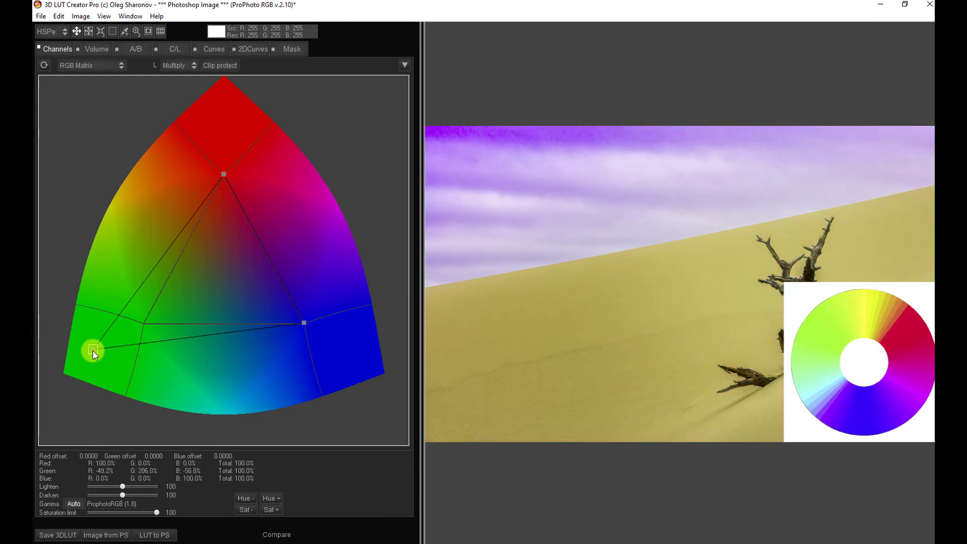
left_click_drag(93, 349, 93, 355)
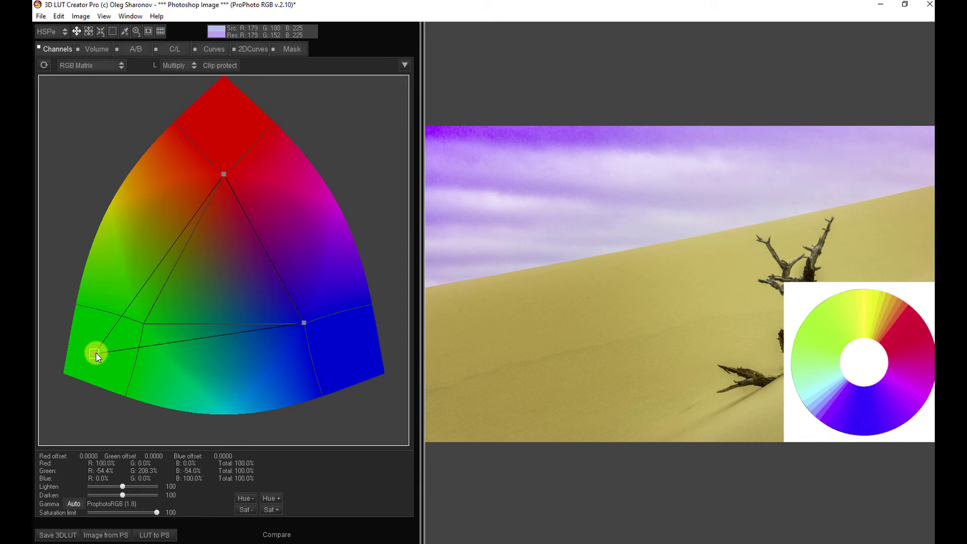
left_click_drag(95, 352, 89, 355)
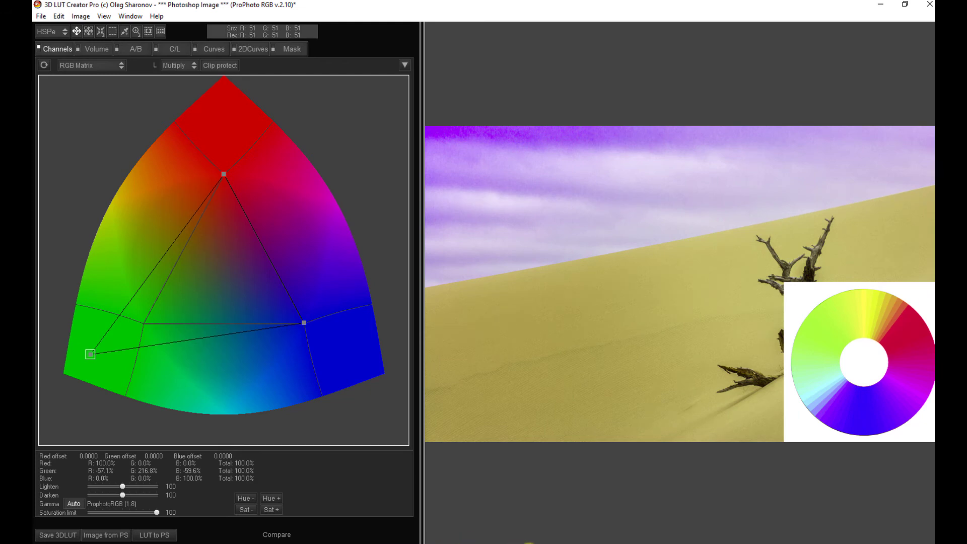
Switch to Photoshop, lower cyan to its minimum for Blues in the Selective Color layer, and return to 3D LUT Creator.
key("alt+Tab")
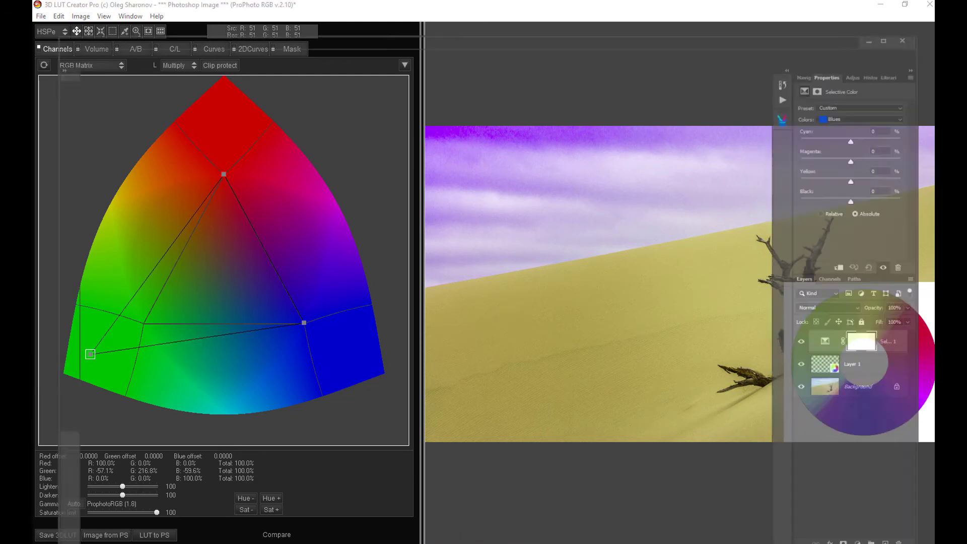
left_click(855, 89)
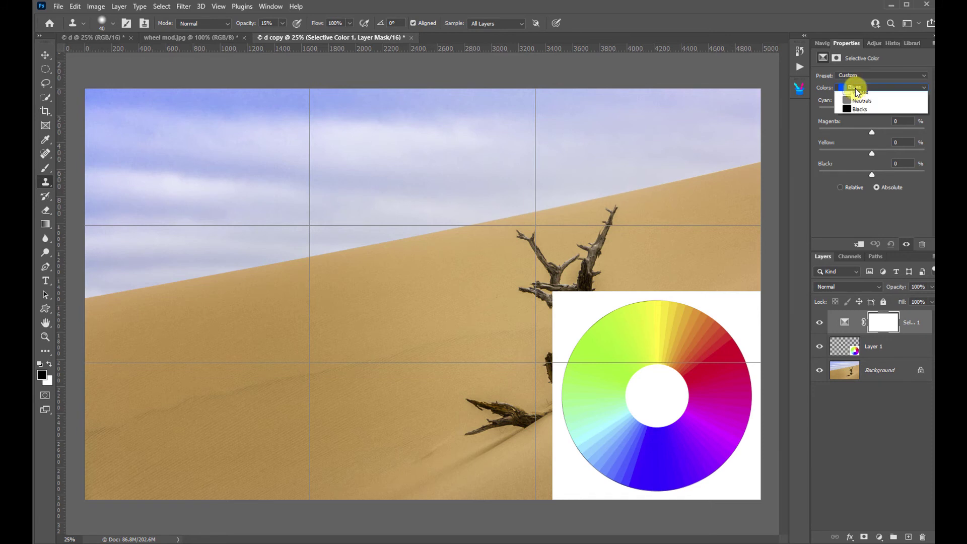
left_click(855, 88)
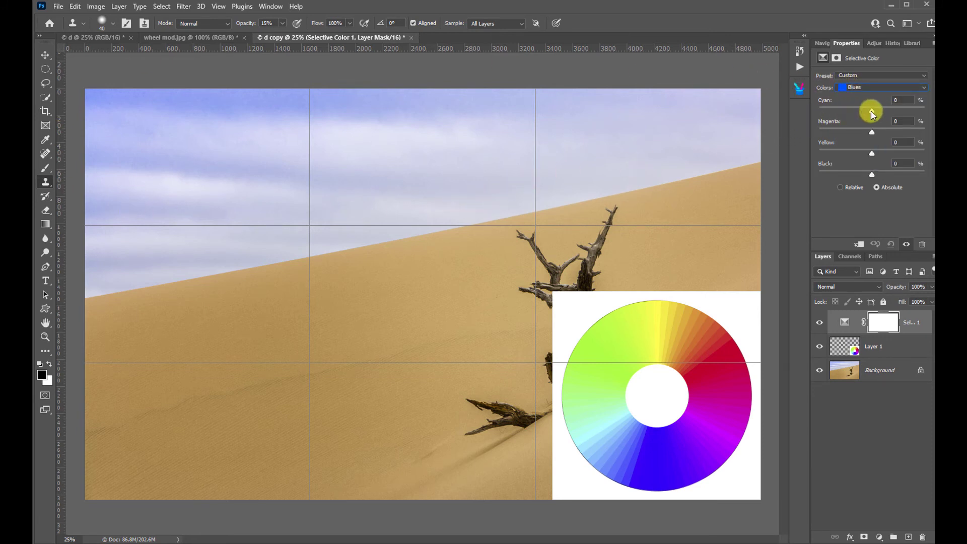
left_click_drag(862, 111, 812, 111)
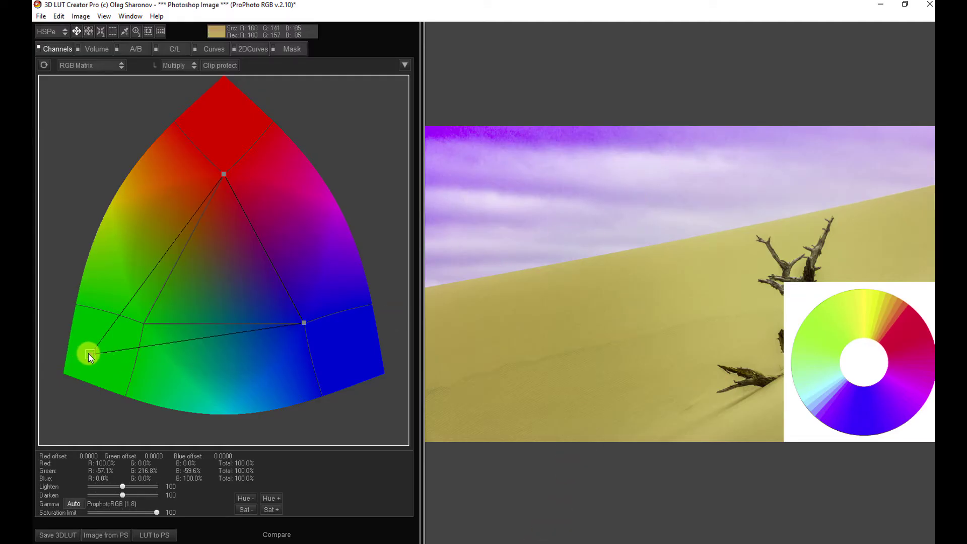
Pull the green channel point back toward its corner to about 175% green.
mouse_move(89, 352)
left_mouse_down()
mouse_move(116, 339)
mouse_move(103, 342)
left_mouse_up()
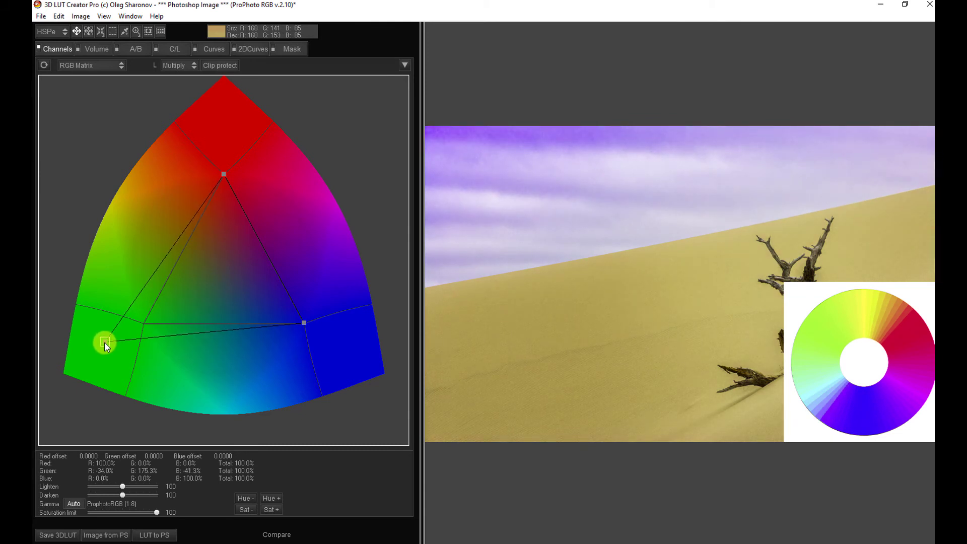
left_click_drag(104, 342, 103, 344)
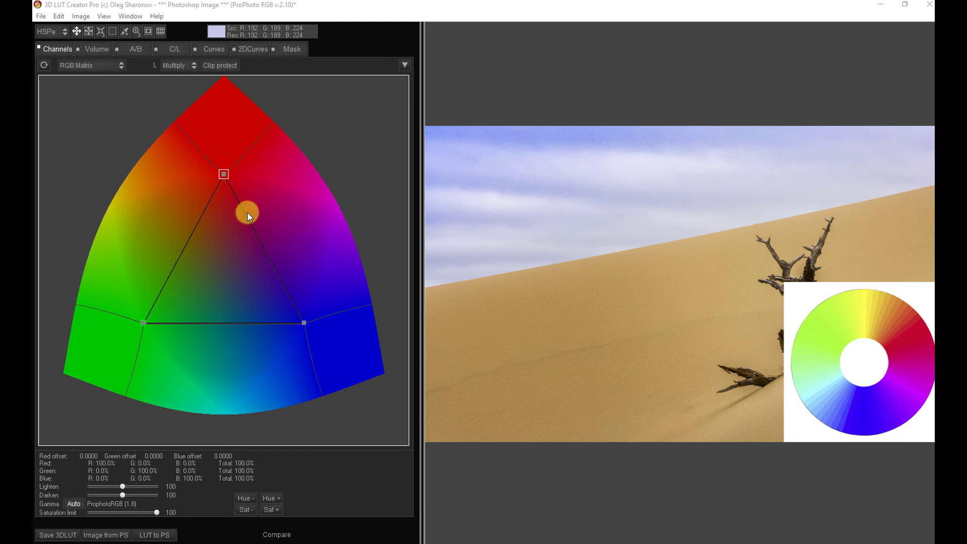
Move the red channel point along the edge toward blue, mixing about 70% red and 30% blue, and set Darken to 0.
left_click(223, 173)
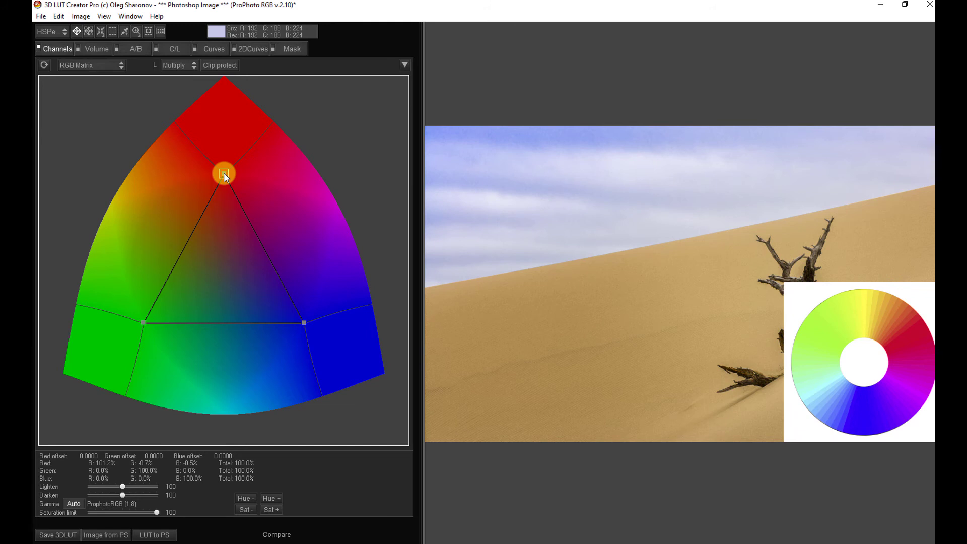
left_click_drag(223, 173, 224, 174)
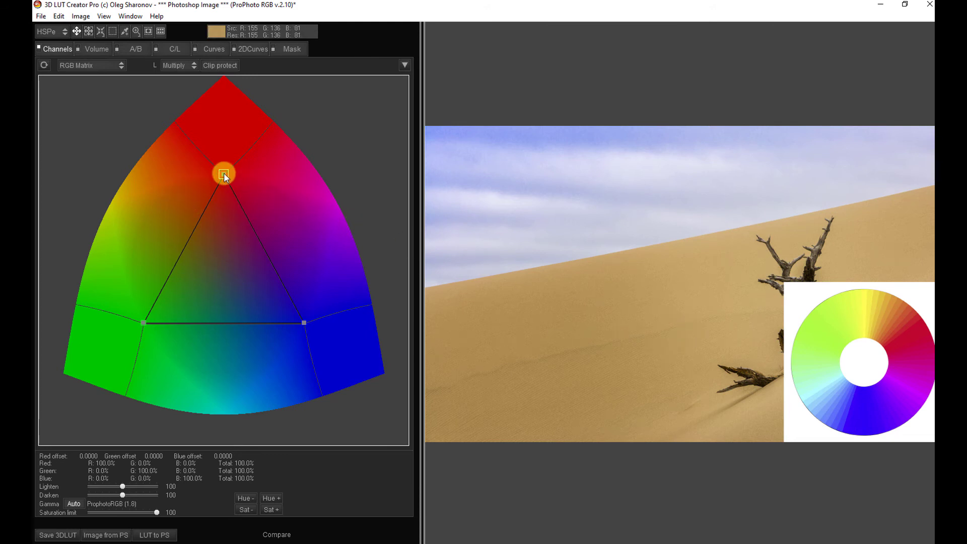
left_click_drag(224, 174, 248, 221)
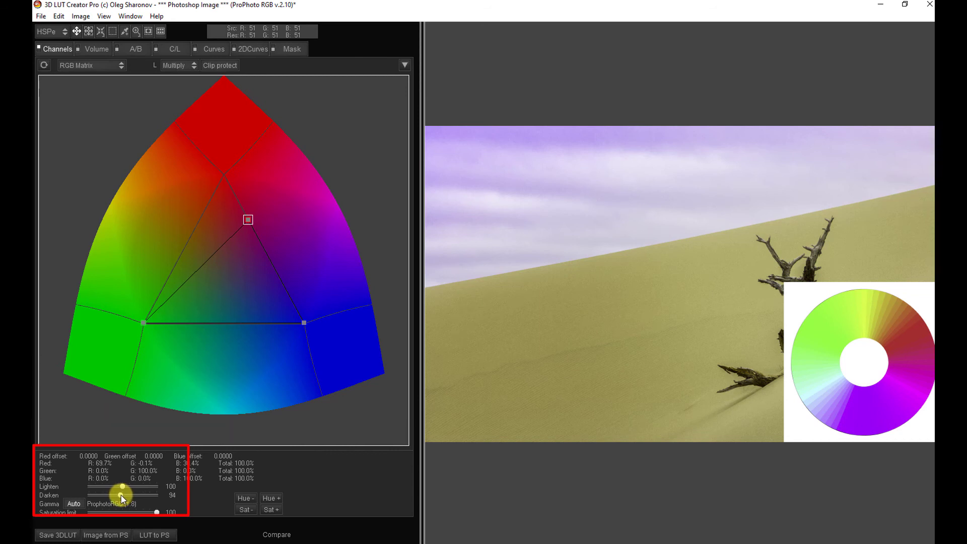
left_click_drag(123, 498, 94, 494)
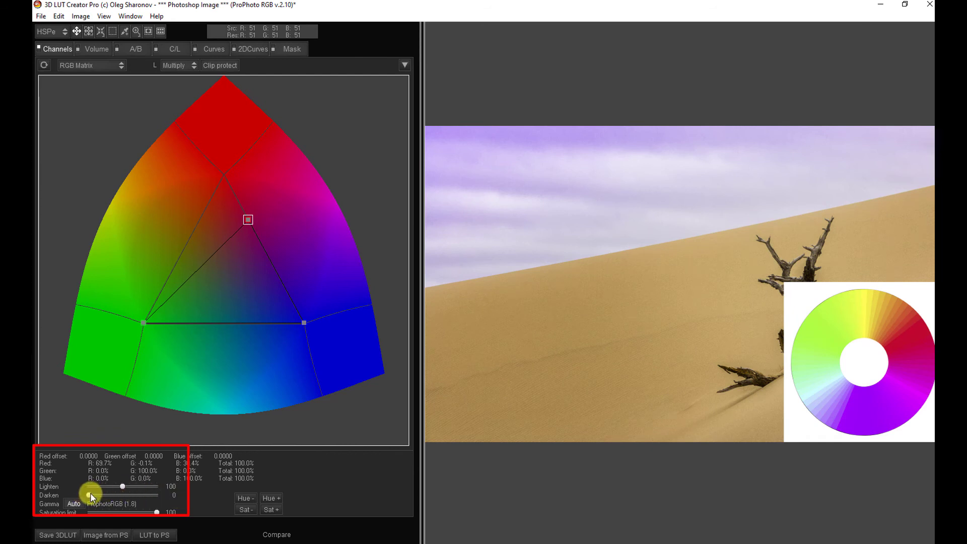
Move the red channel point farther along the edge toward blue, mixing about 30% red and 71% blue, and set Darken to 17.
mouse_move(89, 495)
left_mouse_down()
mouse_move(156, 496)
mouse_move(84, 499)
left_mouse_up()
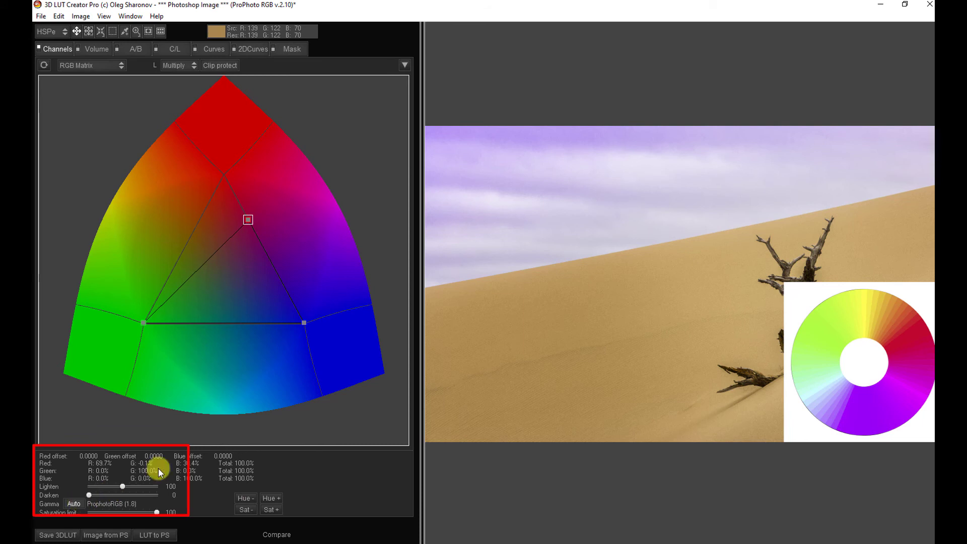
left_click(248, 219)
left_click_drag(247, 220, 282, 282)
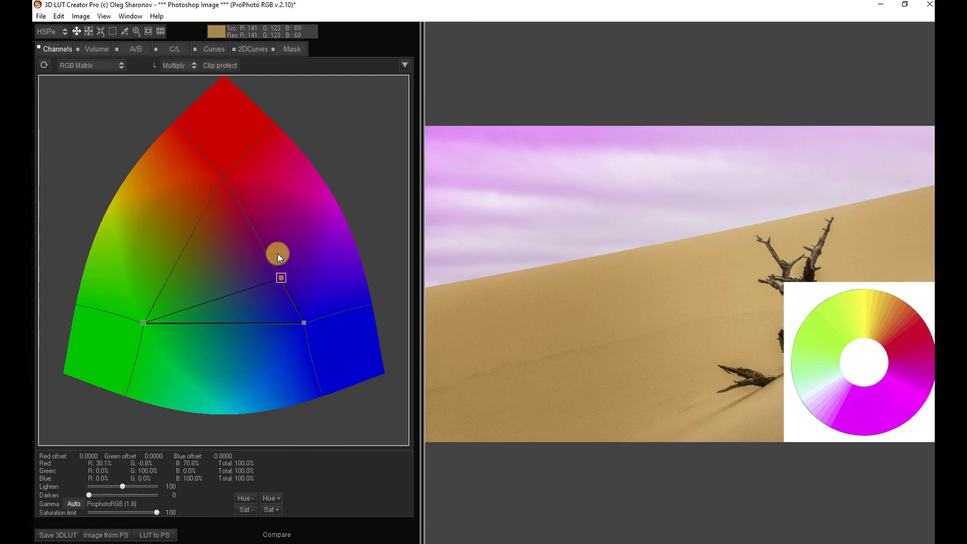
mouse_move(90, 495)
left_mouse_down()
mouse_move(141, 495)
mouse_move(95, 496)
left_mouse_up()
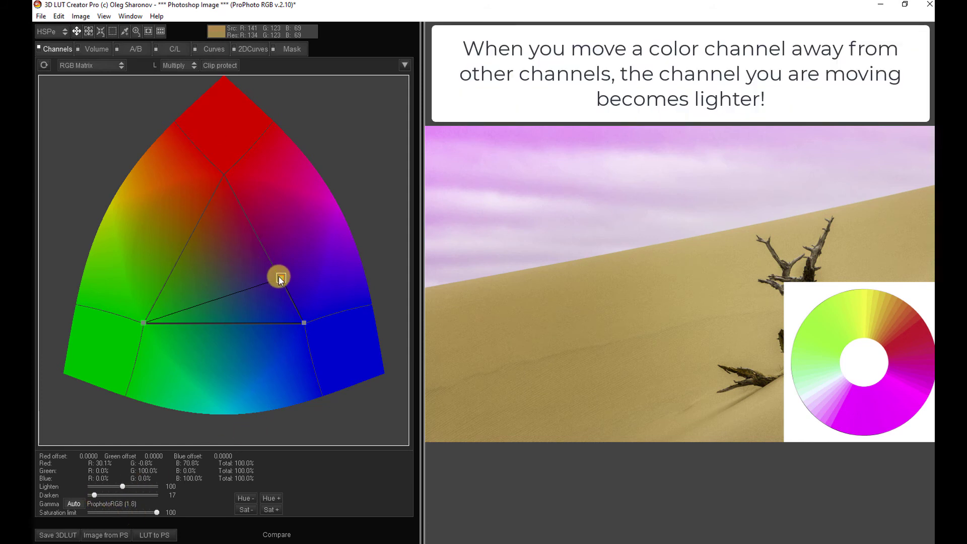
Push the red channel point outward past its corner to about 139% red, -9% green and -30% blue, and raise Darken.
left_click_drag(276, 276, 210, 148)
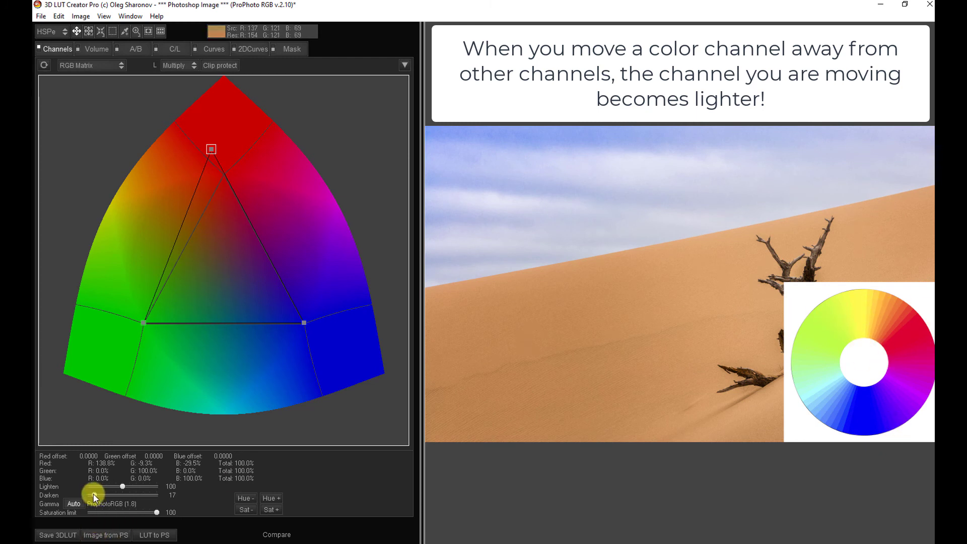
mouse_move(96, 495)
left_mouse_down()
mouse_move(122, 488)
mouse_move(89, 489)
mouse_move(123, 497)
mouse_move(115, 496)
left_mouse_up()
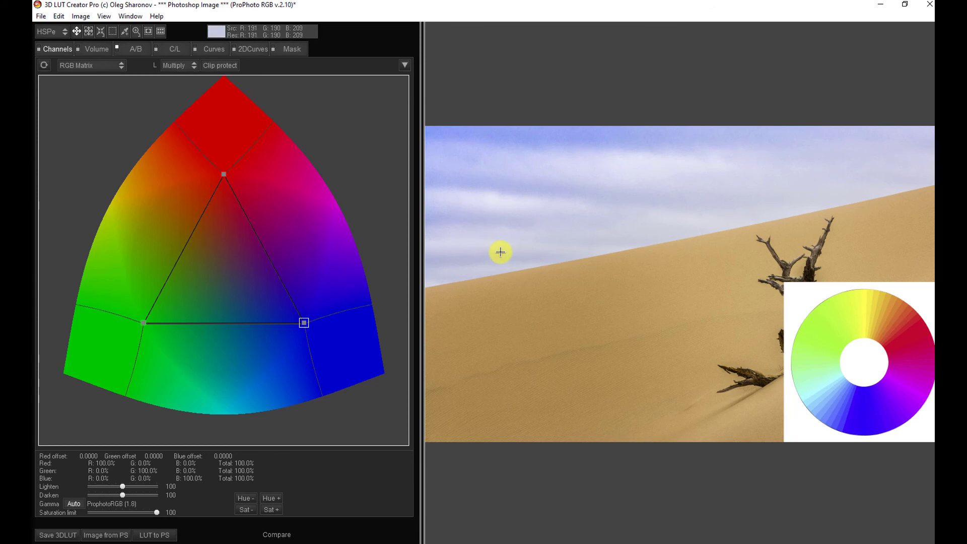
On the A/B grid, shift the outer blue point to a hue of about 255, move it on to about 3, and reset the grid.
left_click(133, 46)
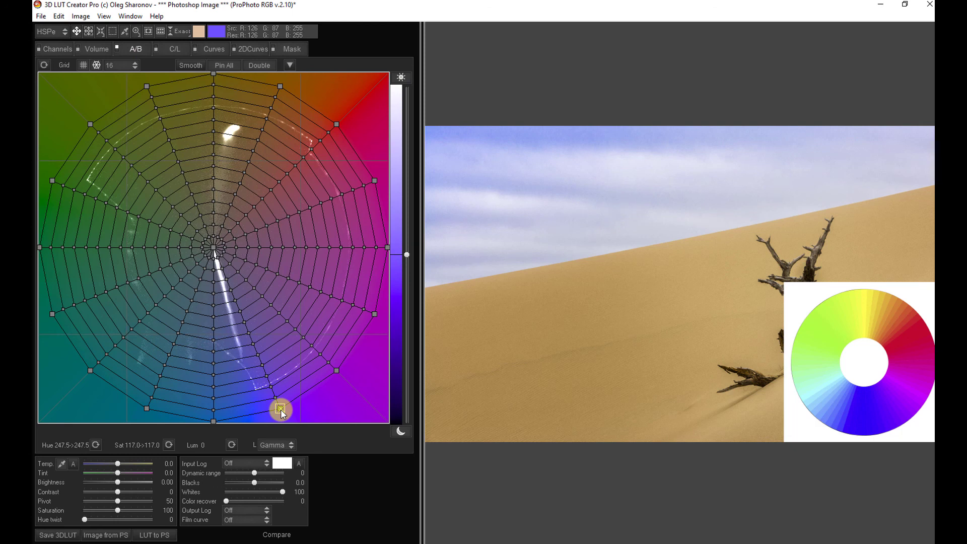
left_click_drag(280, 409, 297, 392)
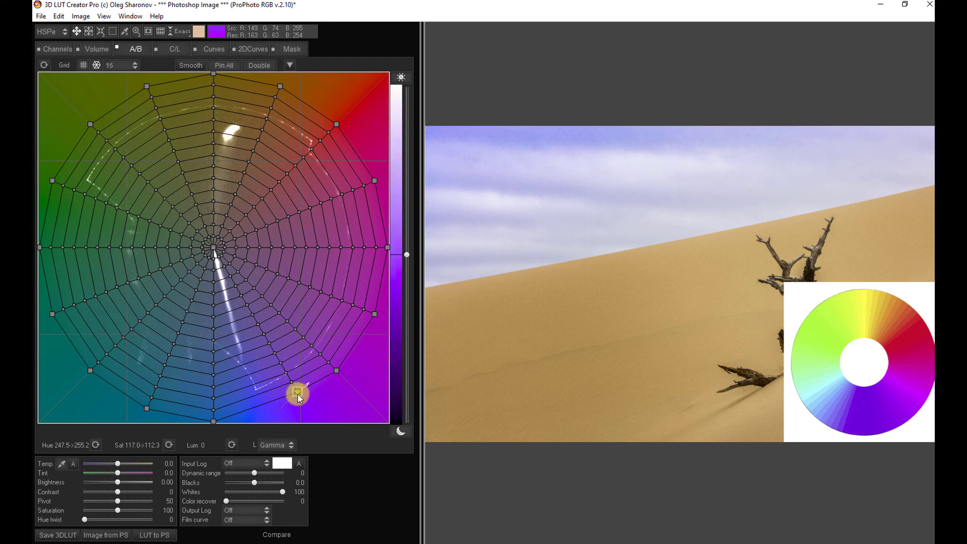
left_click_drag(298, 392, 338, 110)
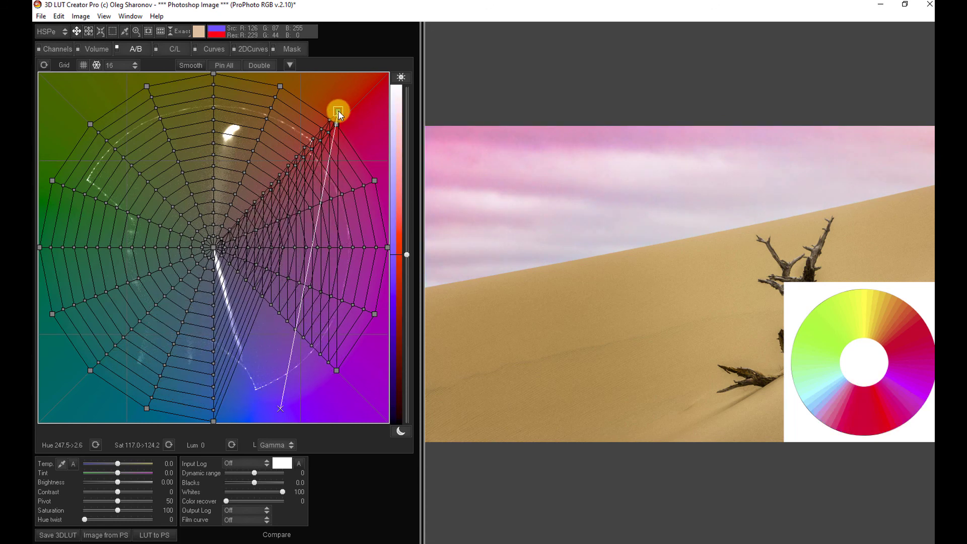
left_click(44, 65)
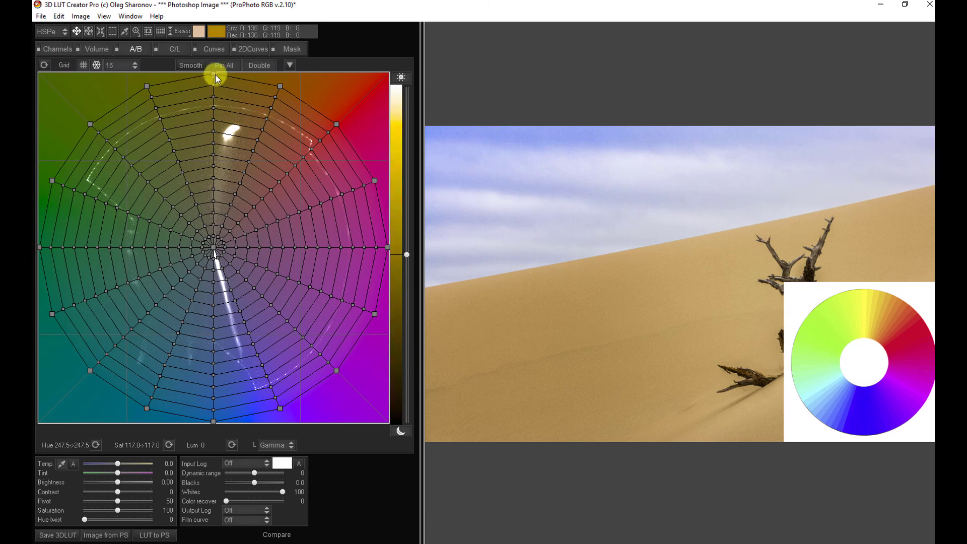
Shift the outer yellow grid point to a hue of about 353, swing it to about 98, and reset the grid.
left_click_drag(215, 74, 309, 174)
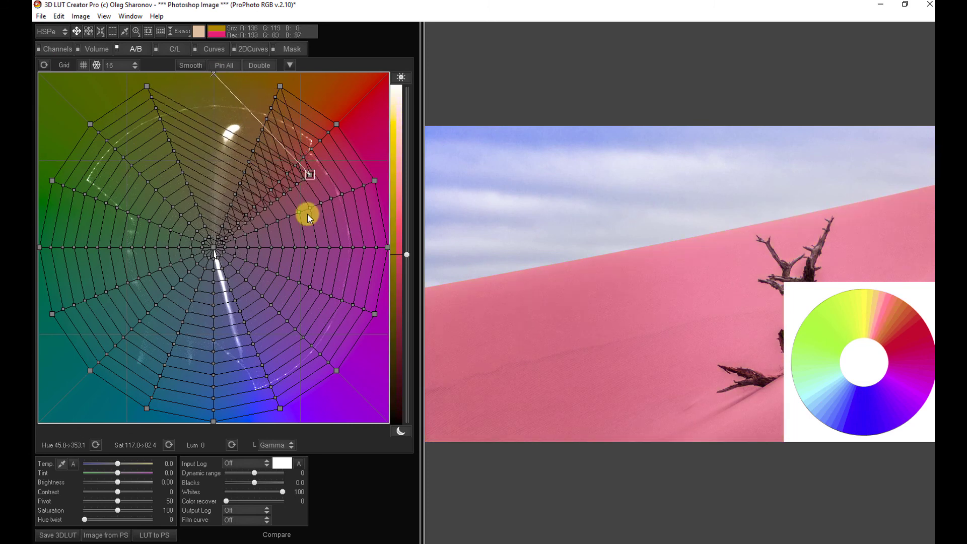
left_click_drag(307, 214, 137, 188)
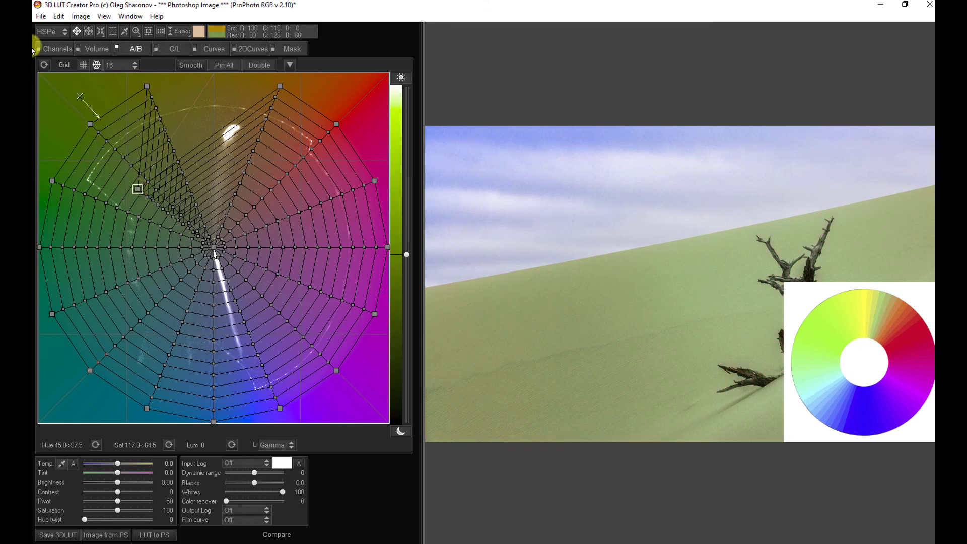
left_click(44, 65)
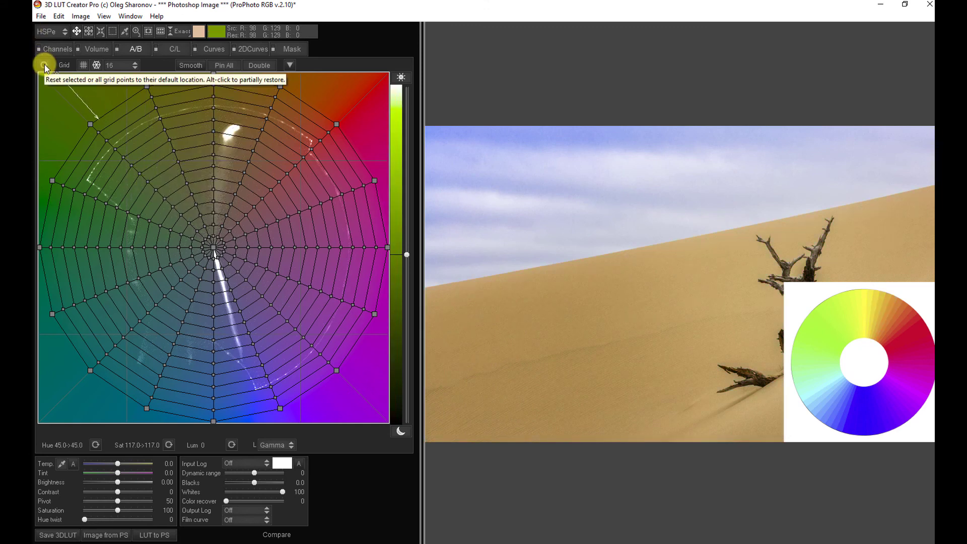
Return to channel mixing and move the blue channel point toward green-cyan, to about -67% red, 106% green and 60% blue.
left_click(55, 49)
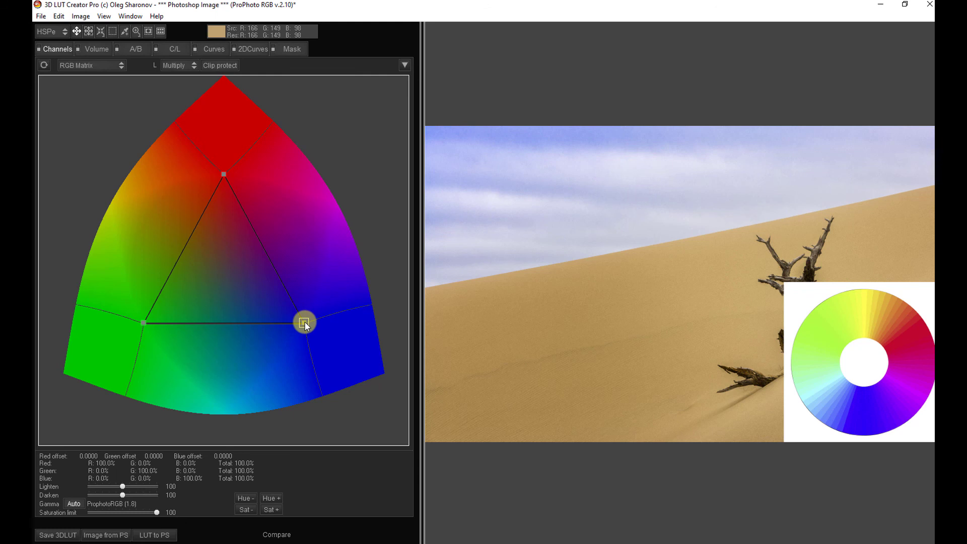
left_click_drag(304, 322, 195, 394)
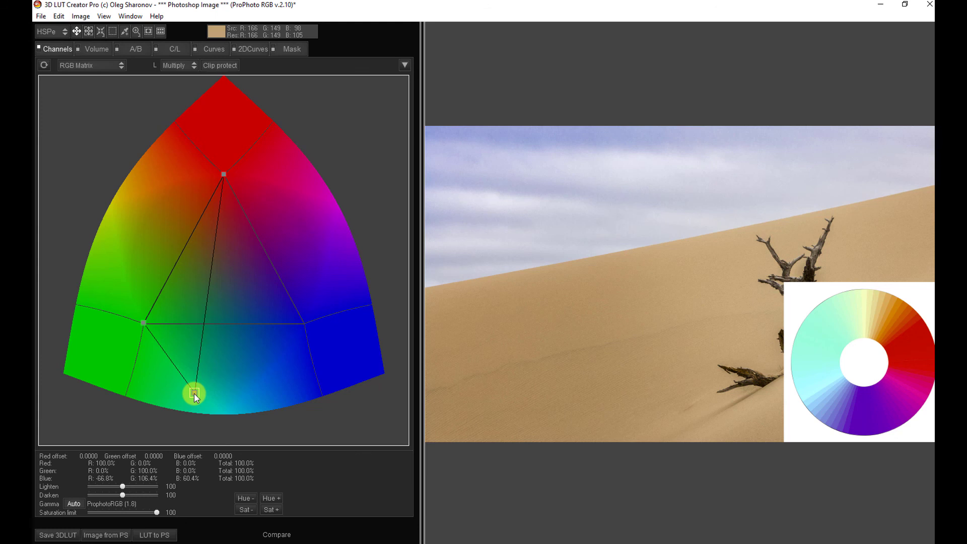
Bring the blue channel point back close to its corner, slightly toward green, at about 1% red, 4% green and 95% blue.
left_click_drag(194, 393, 306, 324)
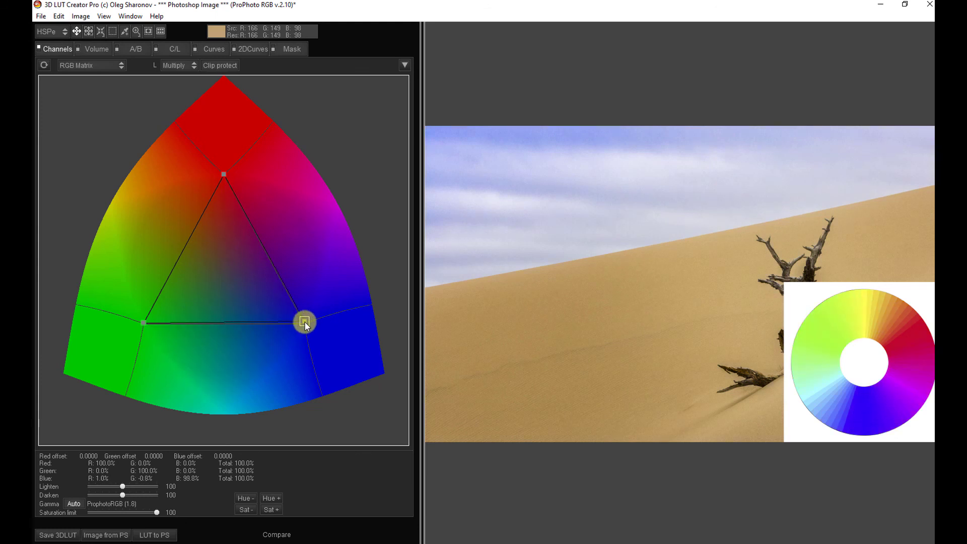
left_click(223, 174)
mouse_move(305, 324)
left_mouse_down()
mouse_move(225, 285)
mouse_move(280, 253)
mouse_move(351, 344)
mouse_move(296, 321)
left_mouse_up()
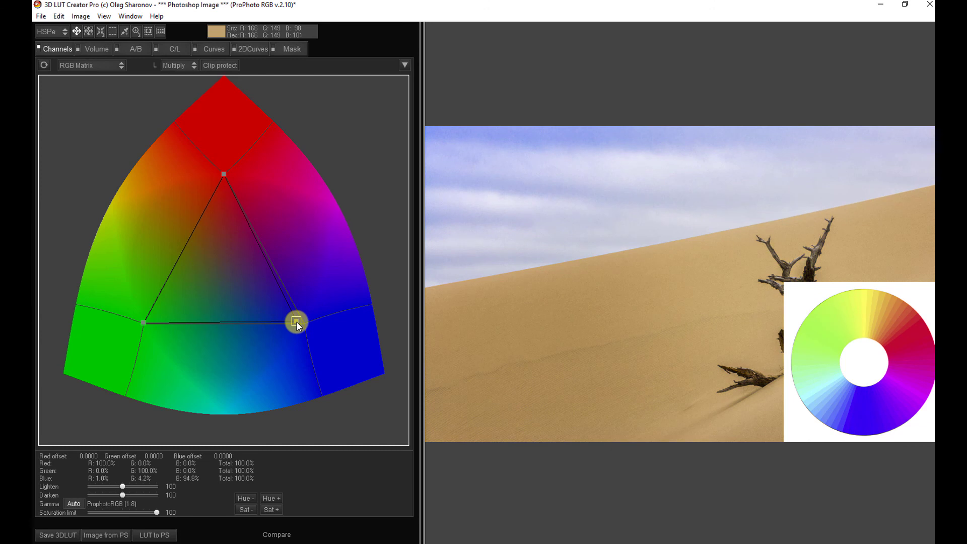